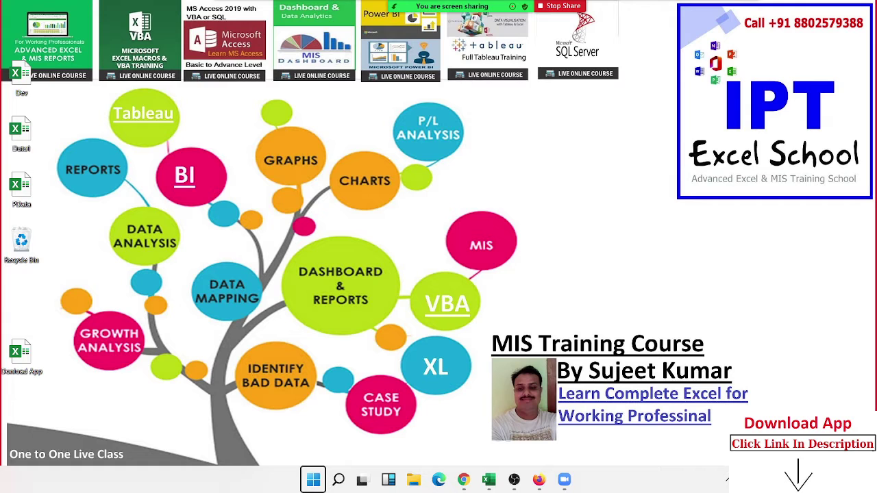
Bring the blank Book4 workbook window to the front from its taskbar preview
{"action": "mouse_move", "coordinate": [488, 480]}
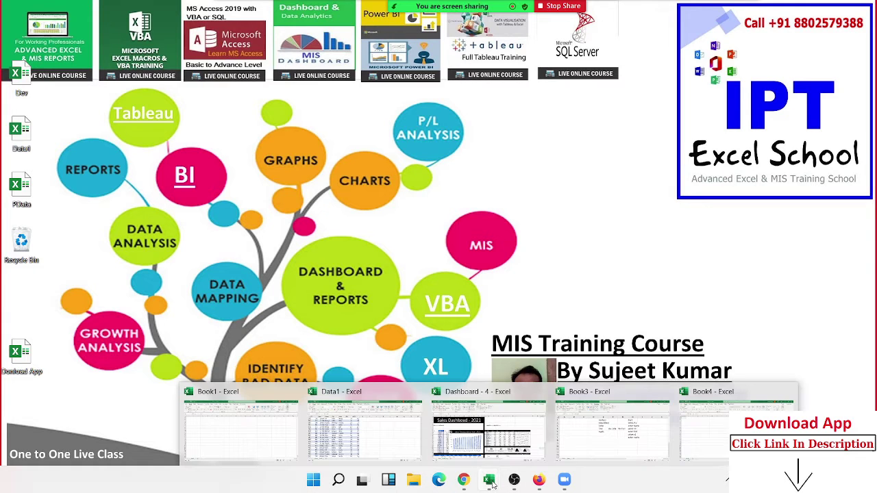
{"action": "left_click", "coordinate": [716, 442]}
{"action": "mouse_move", "coordinate": [82, 29]}
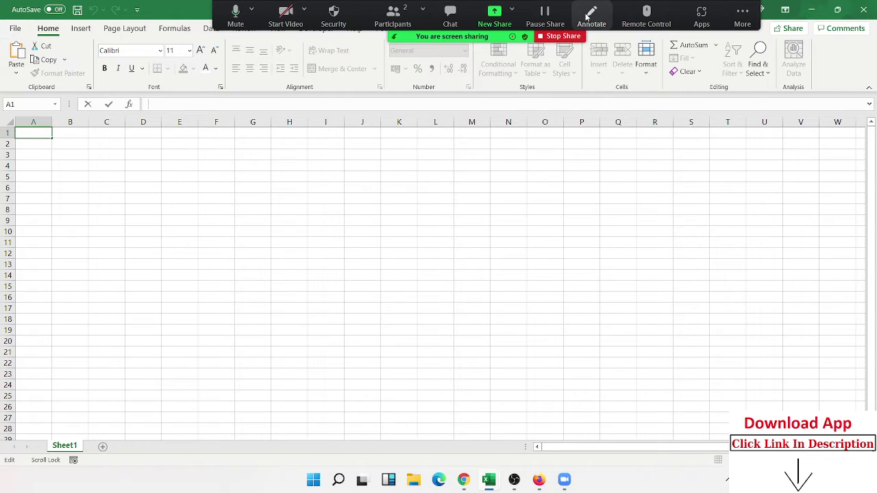
{"action": "left_click", "coordinate": [591, 15]}
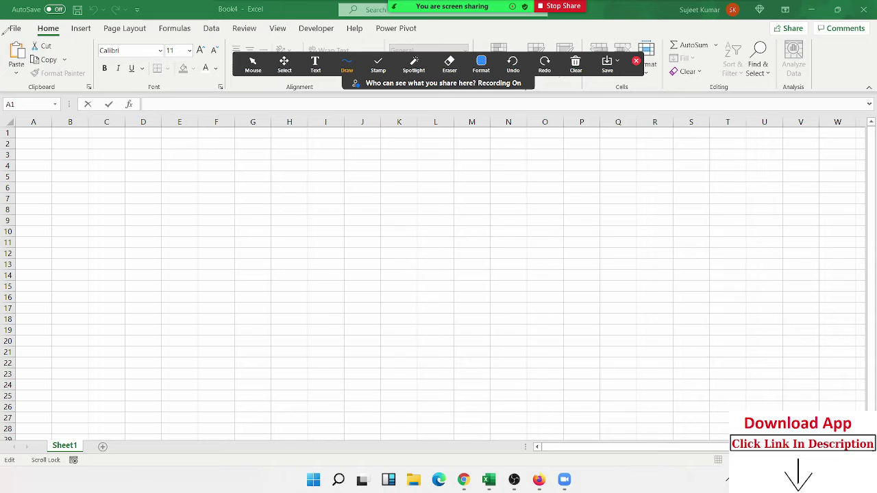
{"action": "left_click_drag", "start_coordinate": [36, 34], "coordinate": [228, 41]}
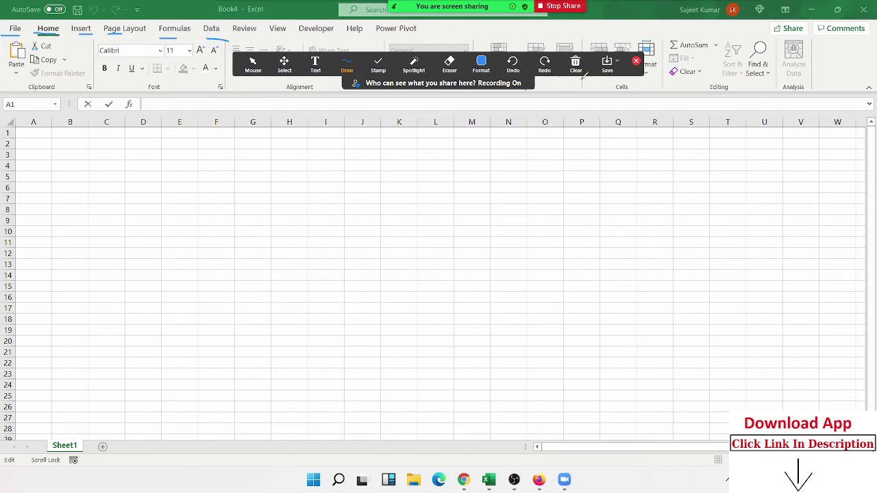
{"action": "left_click", "coordinate": [575, 63]}
{"action": "left_click", "coordinate": [592, 103]}
{"action": "left_click", "coordinate": [636, 62]}
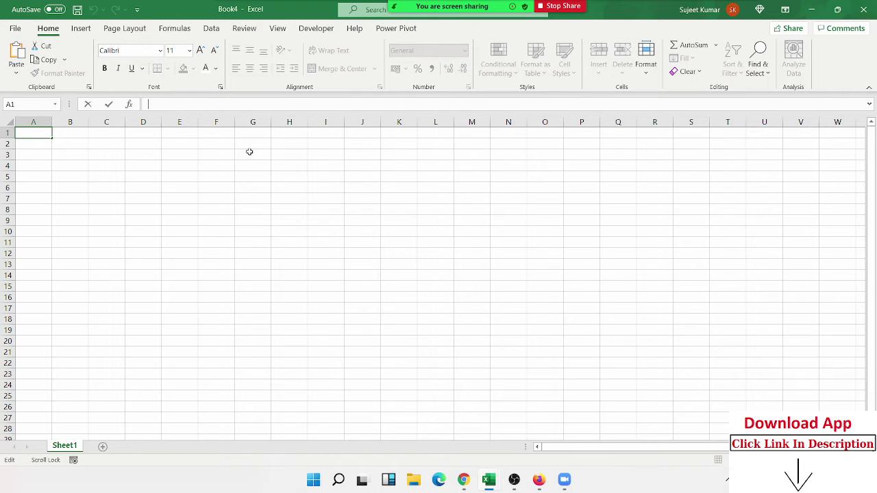
Pin the Data1 workbook in Backstage's recent list and show the Pinned workbooks
{"action": "left_click", "coordinate": [14, 31]}
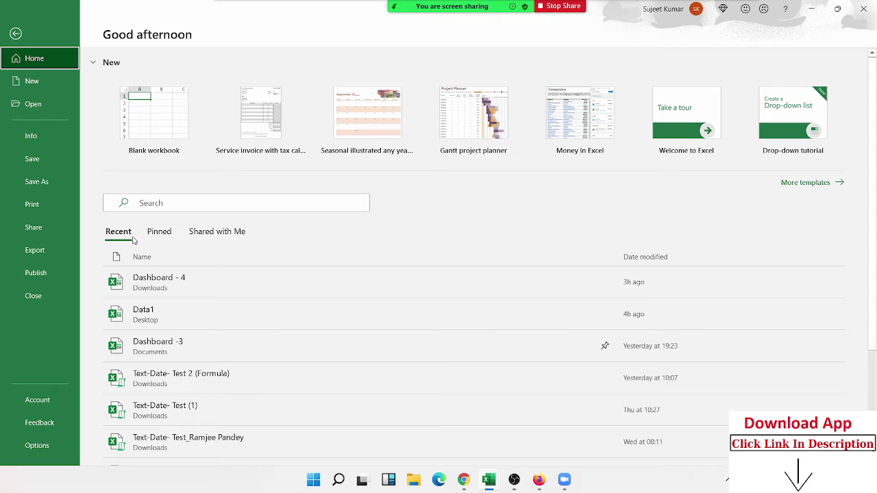
{"action": "scroll", "coordinate": [132, 240], "scroll_direction": "down", "scroll_amount": 3}
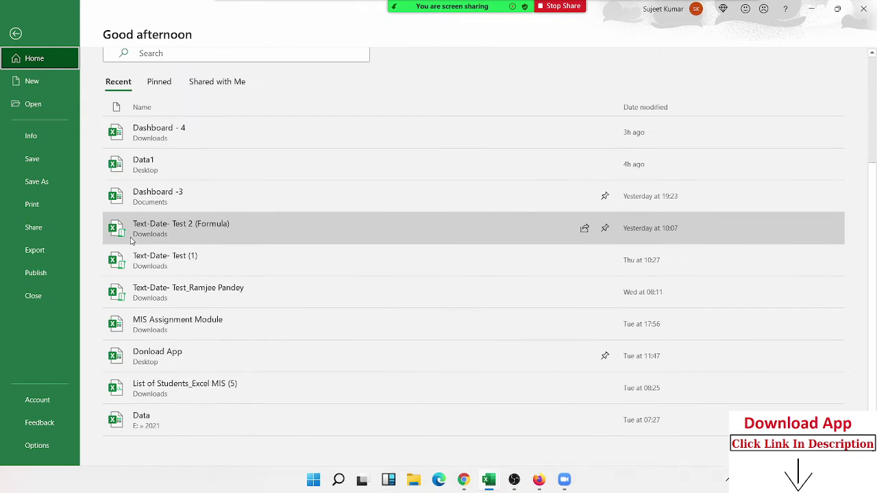
{"action": "scroll", "coordinate": [132, 241], "scroll_direction": "up", "scroll_amount": 3}
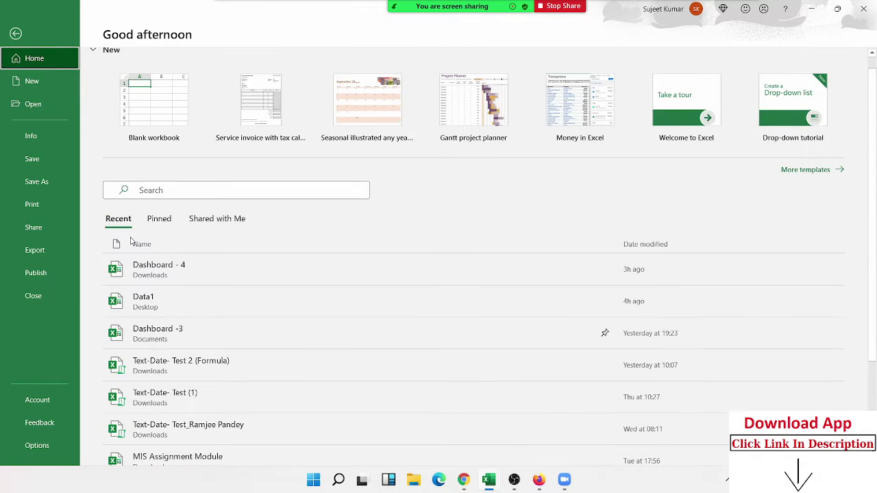
{"action": "scroll", "coordinate": [131, 241], "scroll_direction": "down", "scroll_amount": 3}
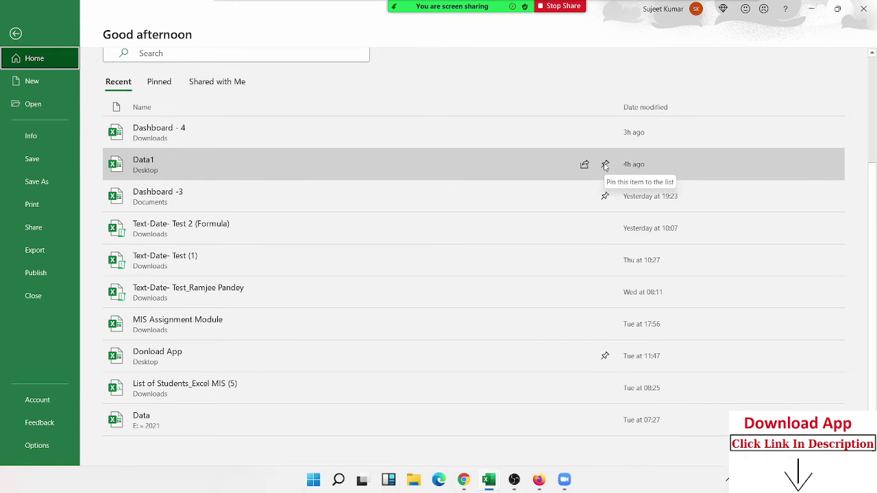
{"action": "left_click", "coordinate": [605, 165]}
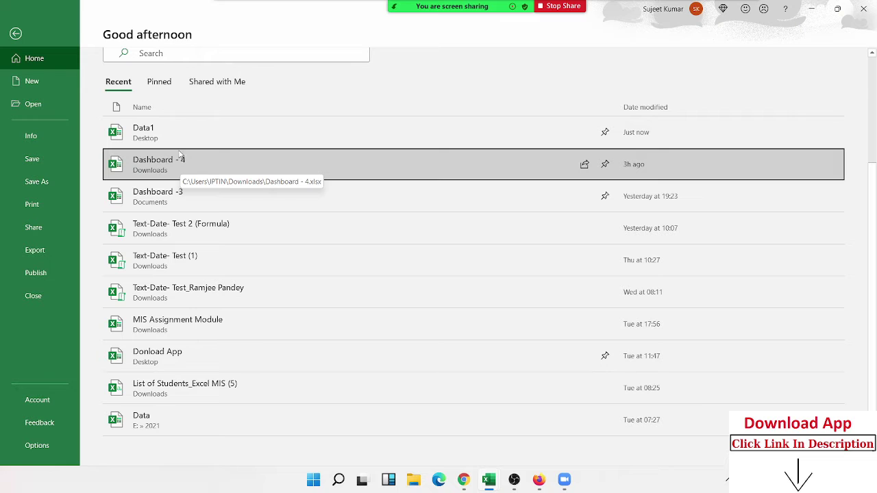
{"action": "scroll", "coordinate": [192, 185], "scroll_direction": "up", "scroll_amount": 1}
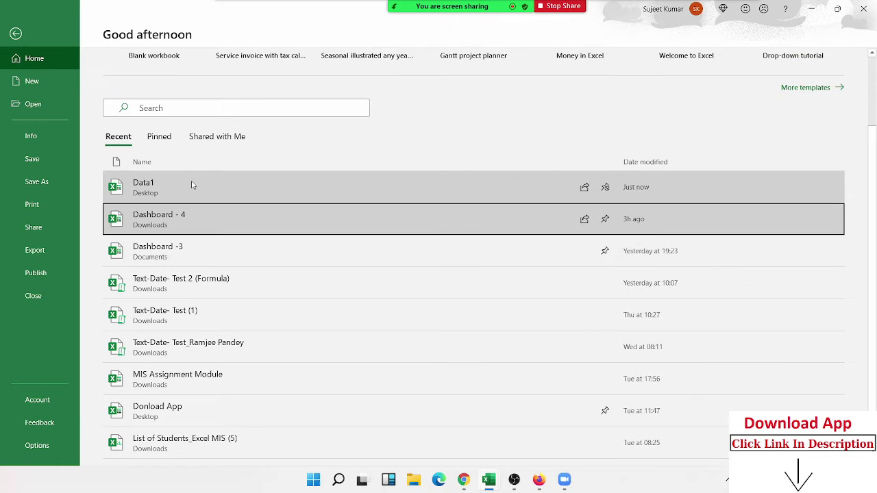
{"action": "left_click", "coordinate": [159, 137]}
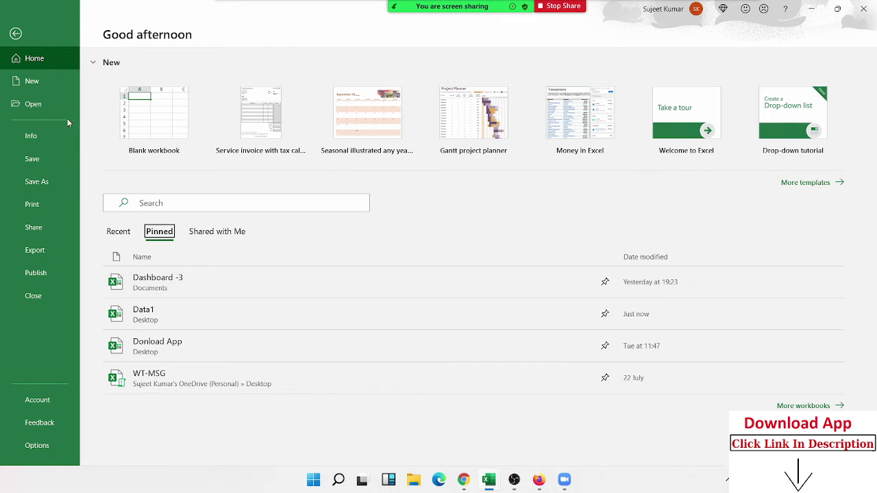
Go to the Backstage New page and browse the featured template gallery
{"action": "left_click", "coordinate": [58, 86]}
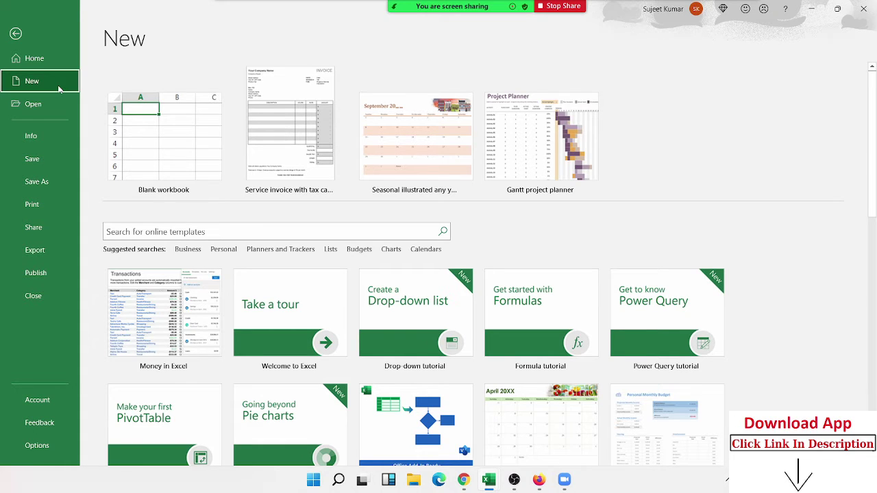
{"action": "scroll", "coordinate": [556, 357], "scroll_direction": "down", "scroll_amount": 2}
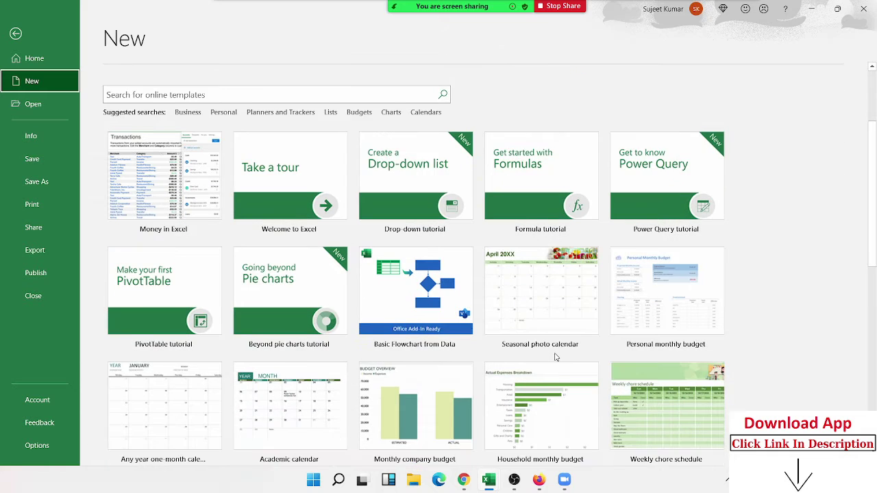
{"action": "scroll", "coordinate": [555, 357], "scroll_direction": "down", "scroll_amount": 2}
{"action": "scroll", "coordinate": [556, 357], "scroll_direction": "down", "scroll_amount": 2}
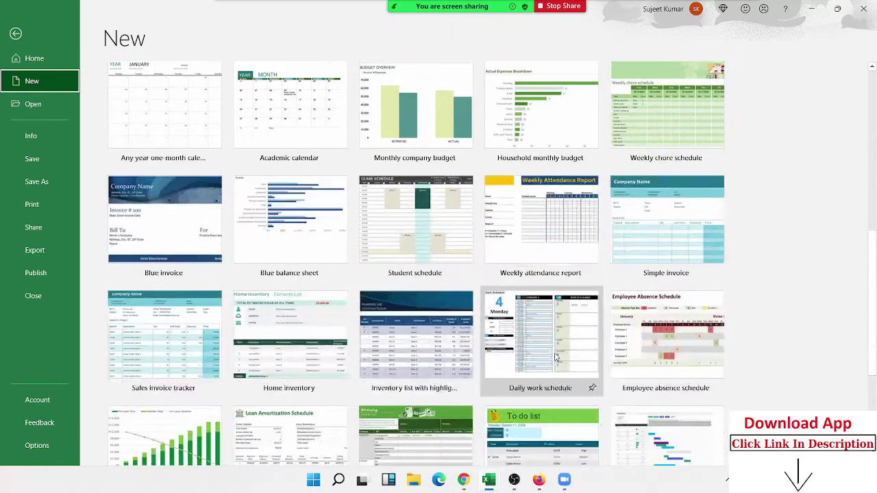
{"action": "scroll", "coordinate": [555, 357], "scroll_direction": "down", "scroll_amount": 2}
{"action": "scroll", "coordinate": [555, 357], "scroll_direction": "down", "scroll_amount": 2}
{"action": "scroll", "coordinate": [556, 310], "scroll_direction": "up", "scroll_amount": 2}
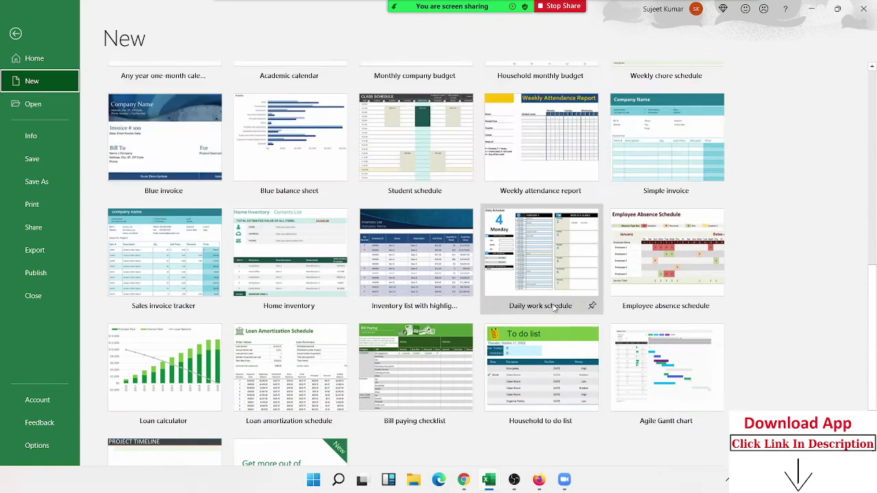
{"action": "scroll", "coordinate": [314, 249], "scroll_direction": "up", "scroll_amount": 2}
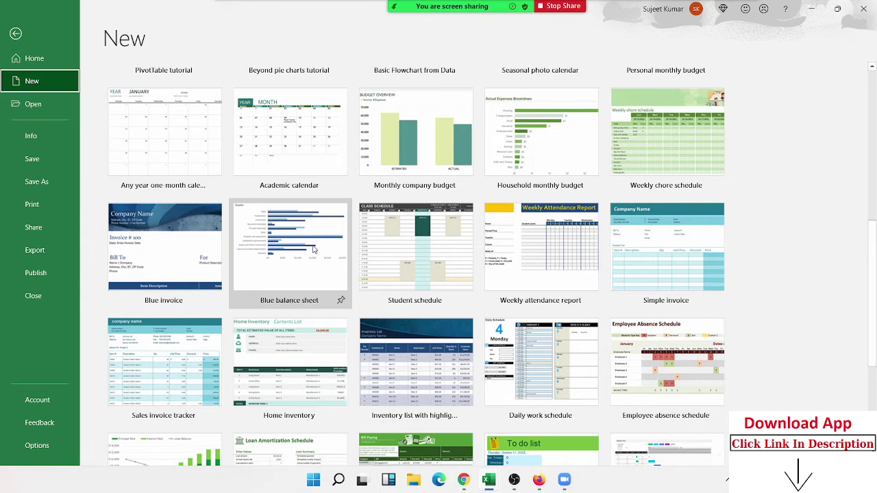
{"action": "scroll", "coordinate": [314, 249], "scroll_direction": "up", "scroll_amount": 2}
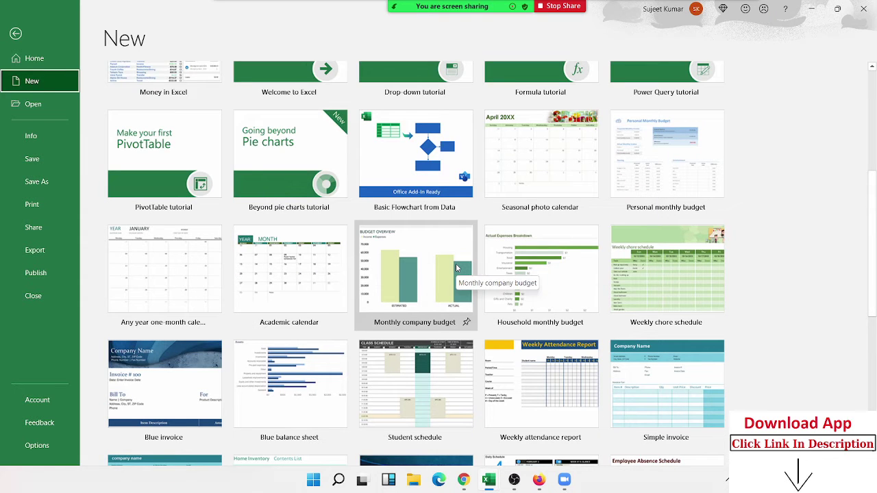
{"action": "scroll", "coordinate": [455, 266], "scroll_direction": "up", "scroll_amount": 1}
{"action": "scroll", "coordinate": [456, 266], "scroll_direction": "up", "scroll_amount": 1}
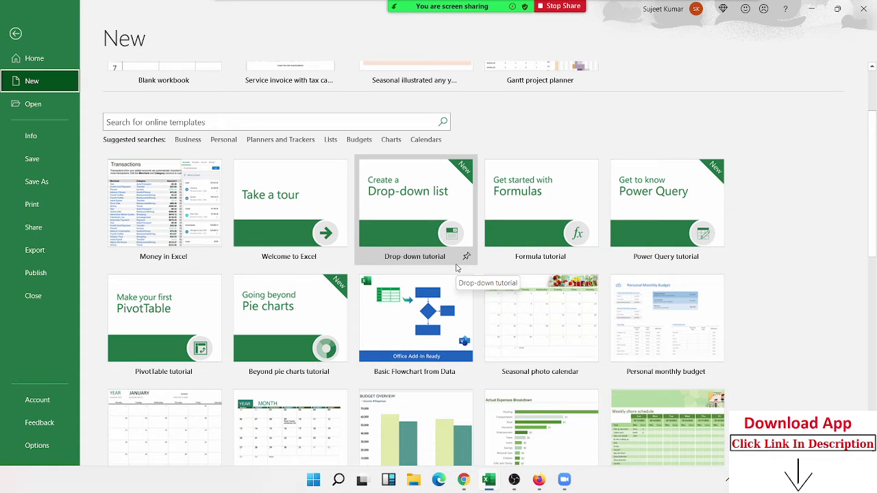
{"action": "scroll", "coordinate": [457, 267], "scroll_direction": "up", "scroll_amount": 1}
{"action": "scroll", "coordinate": [457, 267], "scroll_direction": "up", "scroll_amount": 1}
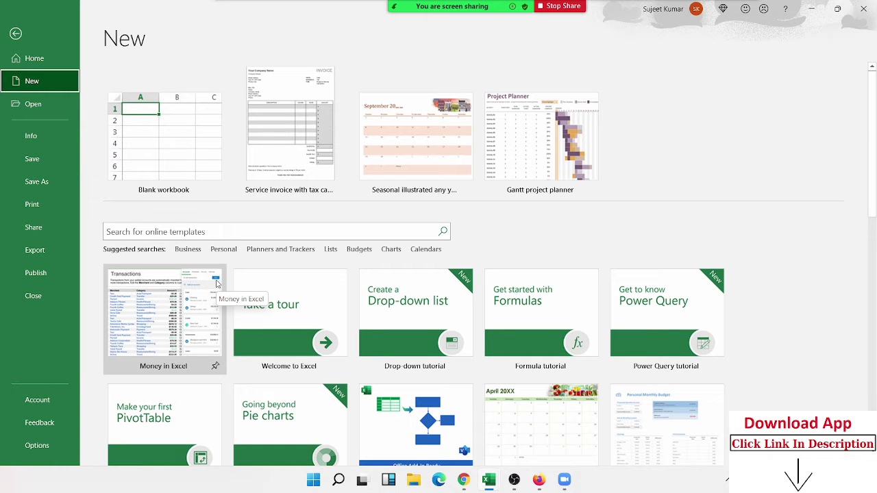
Review the templates again and put the cursor in the online template search box
{"action": "scroll", "coordinate": [245, 335], "scroll_direction": "down", "scroll_amount": 4}
{"action": "scroll", "coordinate": [245, 334], "scroll_direction": "down", "scroll_amount": 3}
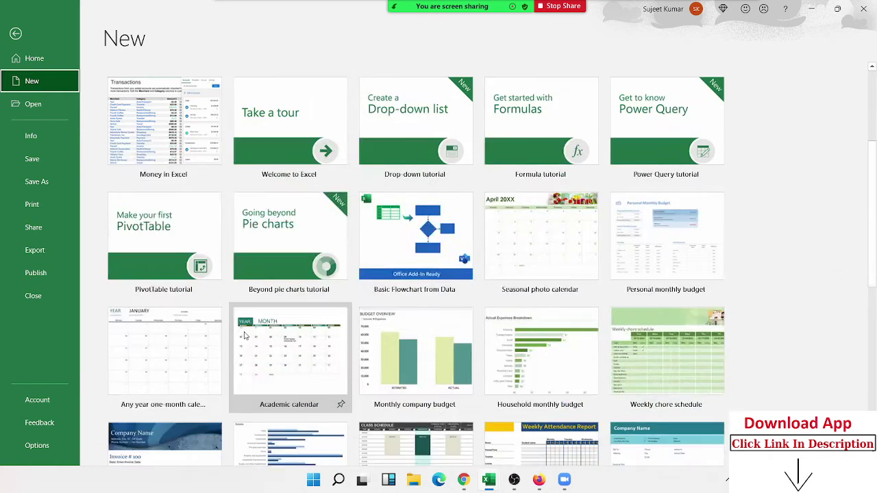
{"action": "scroll", "coordinate": [245, 335], "scroll_direction": "down", "scroll_amount": 5}
{"action": "scroll", "coordinate": [244, 335], "scroll_direction": "up", "scroll_amount": 10}
{"action": "scroll", "coordinate": [244, 331], "scroll_direction": "up", "scroll_amount": 2}
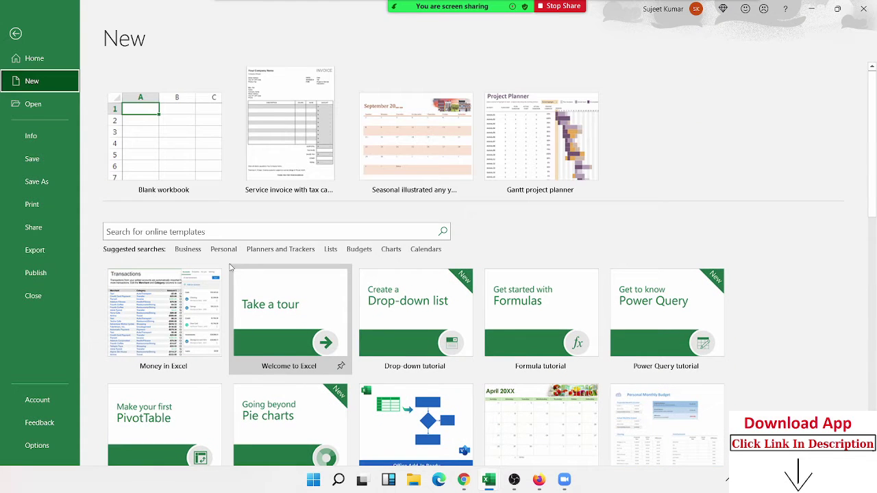
{"action": "left_click", "coordinate": [231, 233]}
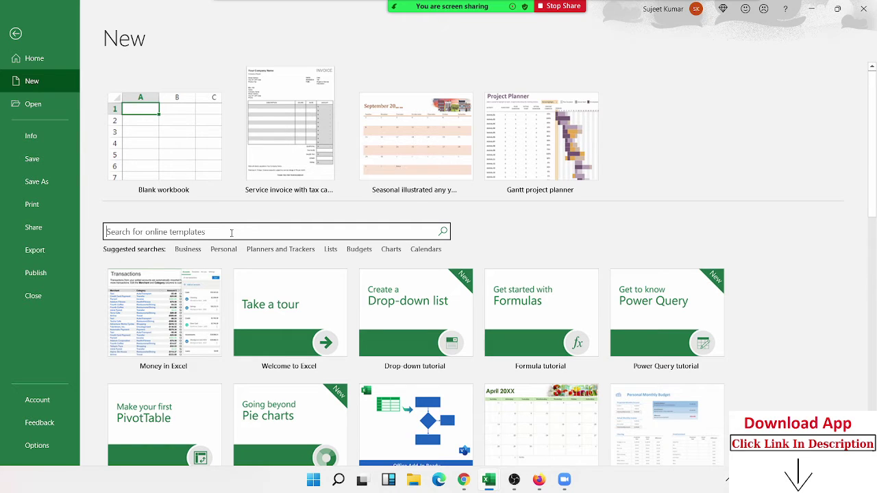
Search online templates for 'work', then leave Backstage for the Book4 worksheet
{"action": "type", "text": "wor"}
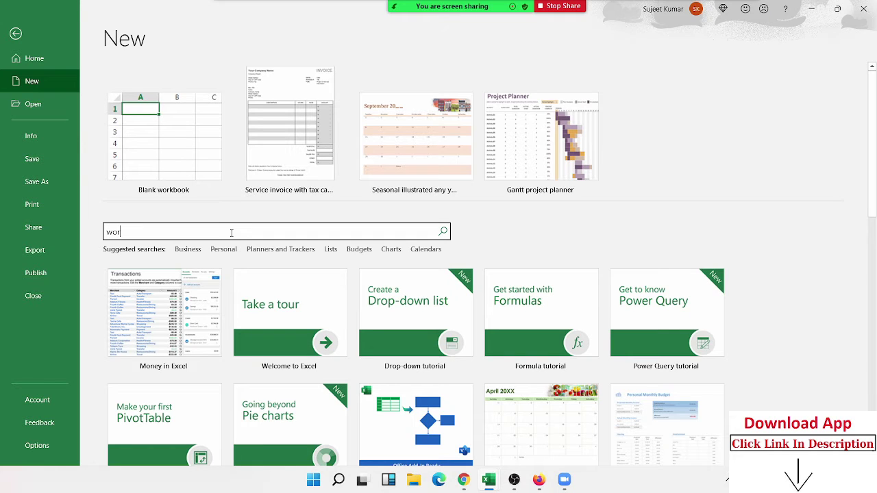
{"action": "type", "text": "k"}
{"action": "key", "text": "Return"}
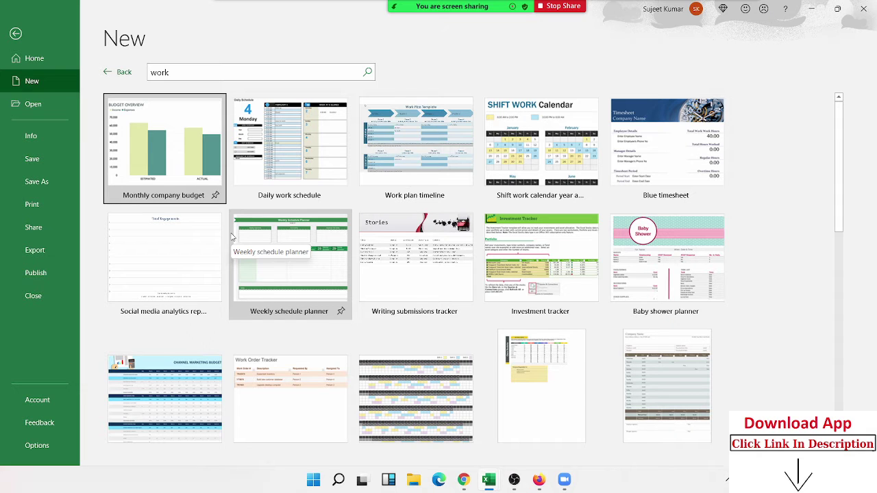
{"action": "key", "text": "Escape"}
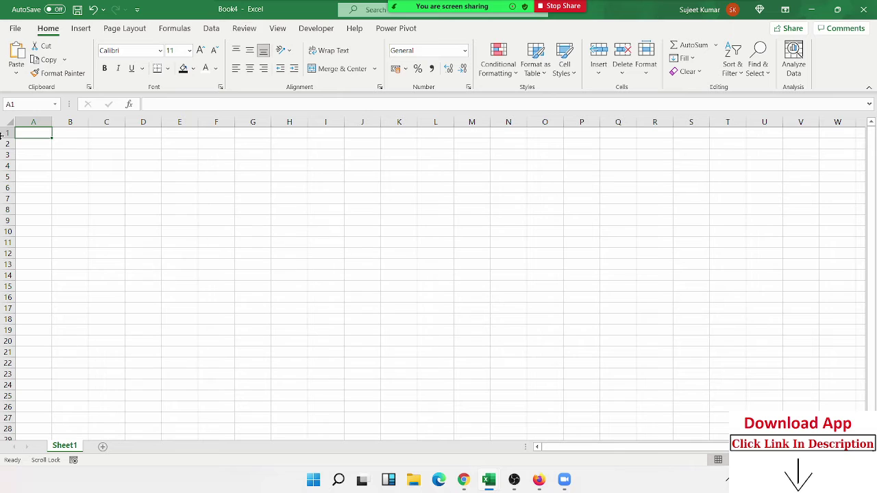
Merge and centre A1:K4 and enter the title 'Daily Sales Report'
{"action": "left_click_drag", "start_coordinate": [33, 133], "coordinate": [390, 163]}
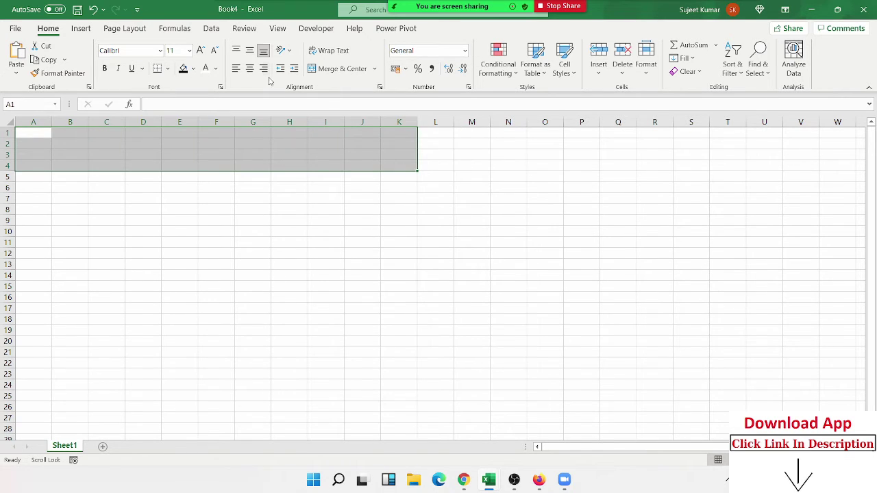
{"action": "left_click", "coordinate": [322, 68]}
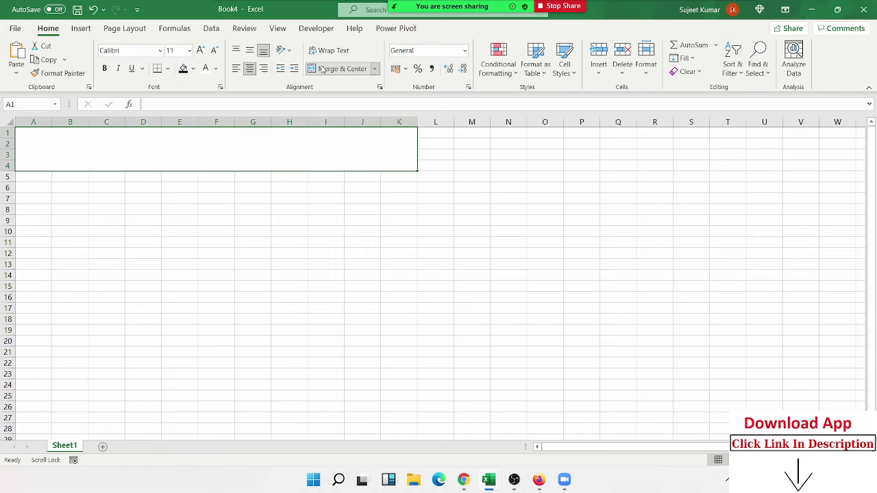
{"action": "type", "text": "Daily"}
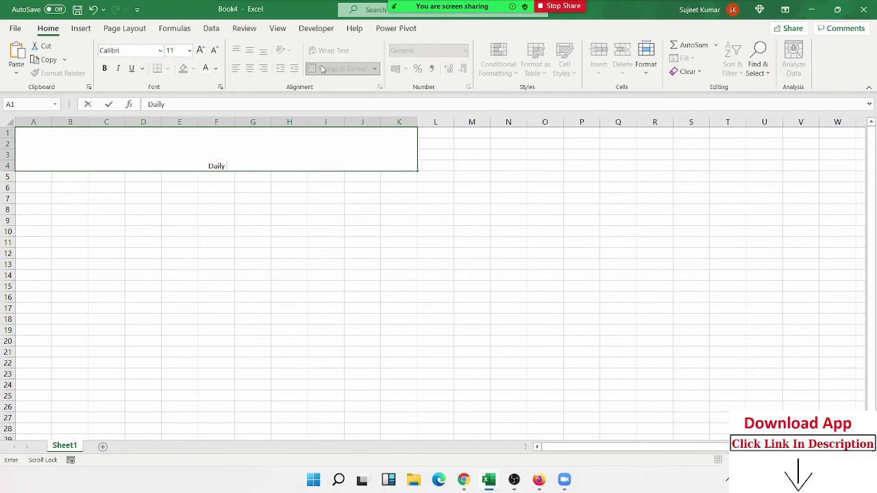
{"action": "type", "text": " Sales "}
{"action": "type", "text": "Report"}
{"action": "key", "text": "Return"}
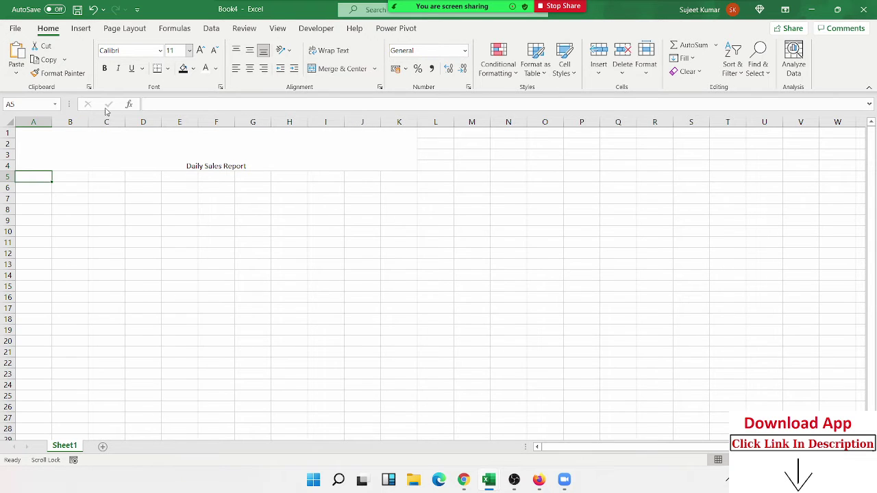
Enlarge the Daily Sales Report title to 48-point font
{"action": "left_click", "coordinate": [104, 139]}
{"action": "double_click", "coordinate": [199, 52]}
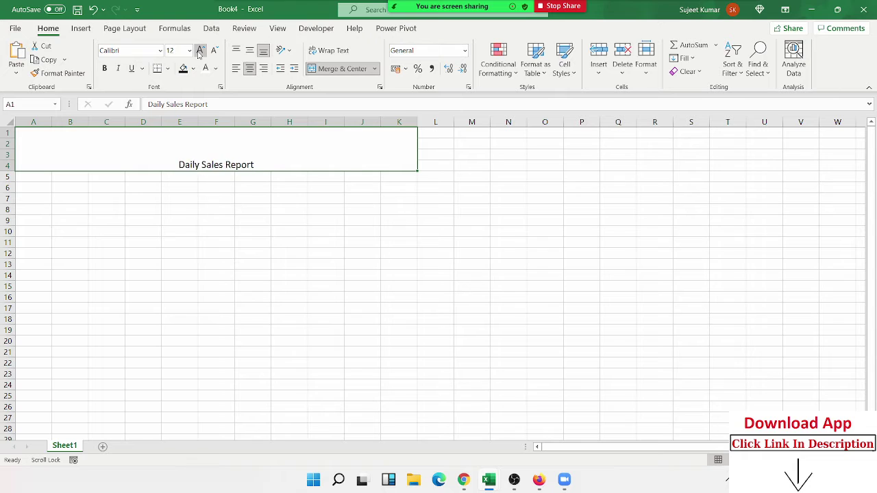
{"action": "triple_click", "coordinate": [200, 53]}
{"action": "triple_click", "coordinate": [199, 52]}
{"action": "left_click", "coordinate": [199, 53]}
{"action": "double_click", "coordinate": [199, 53]}
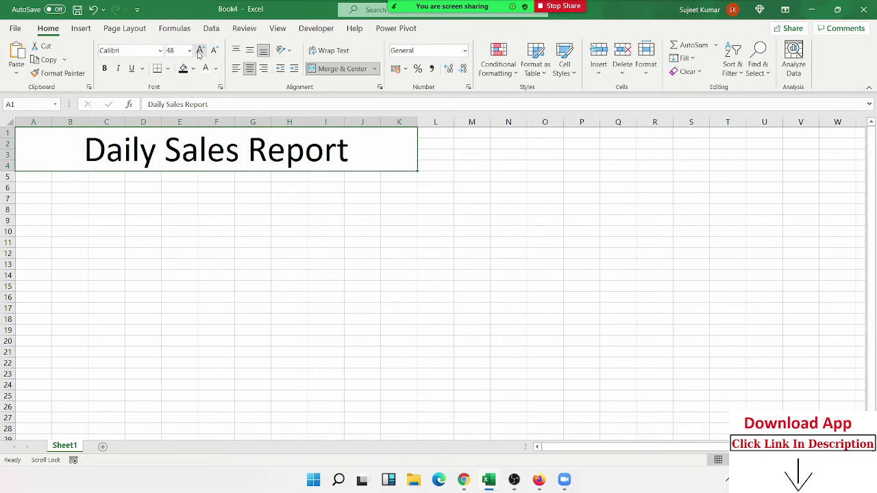
Enter the labels 'Time' in A7 and 'Location' in H7
{"action": "left_click", "coordinate": [117, 199]}
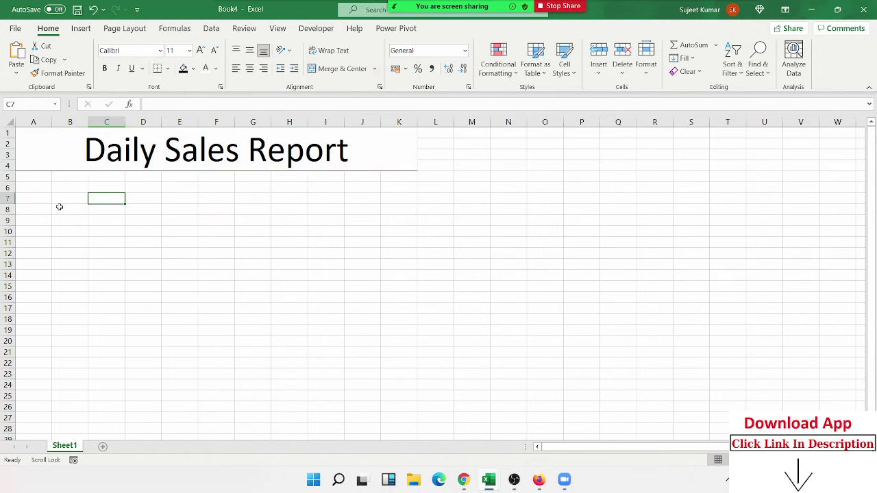
{"action": "left_click", "coordinate": [38, 207]}
{"action": "left_click", "coordinate": [41, 197]}
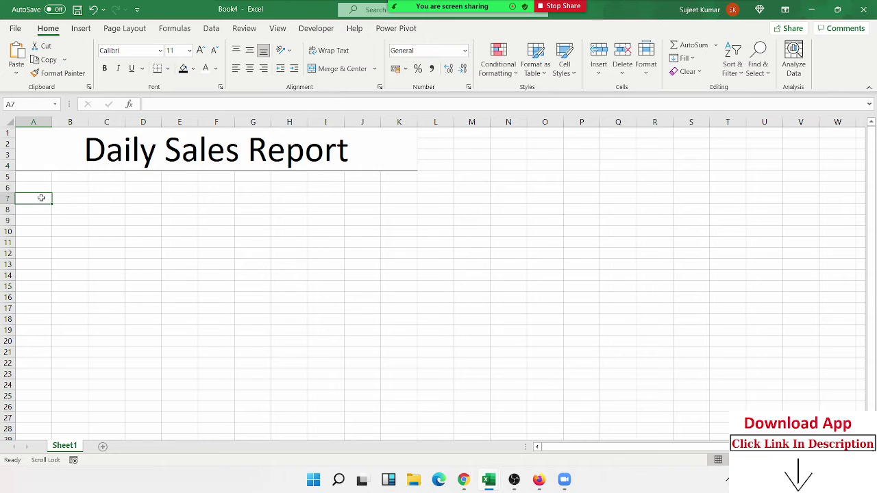
{"action": "type", "text": "Time"}
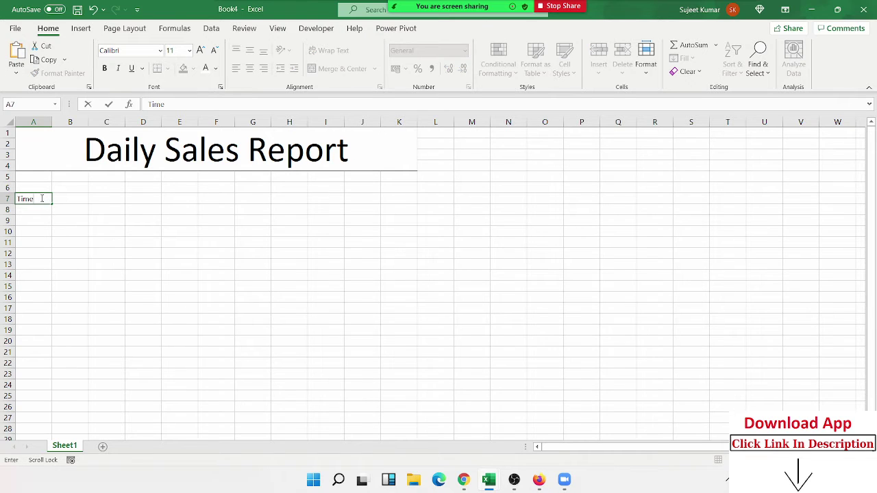
{"action": "key", "text": "Right"}
{"action": "key", "text": "Right"}
{"action": "key", "text": "Right"}
{"action": "key", "text": "Right"}
{"action": "key", "text": "Right"}
{"action": "key", "text": "Right"}
{"action": "key", "text": "Right"}
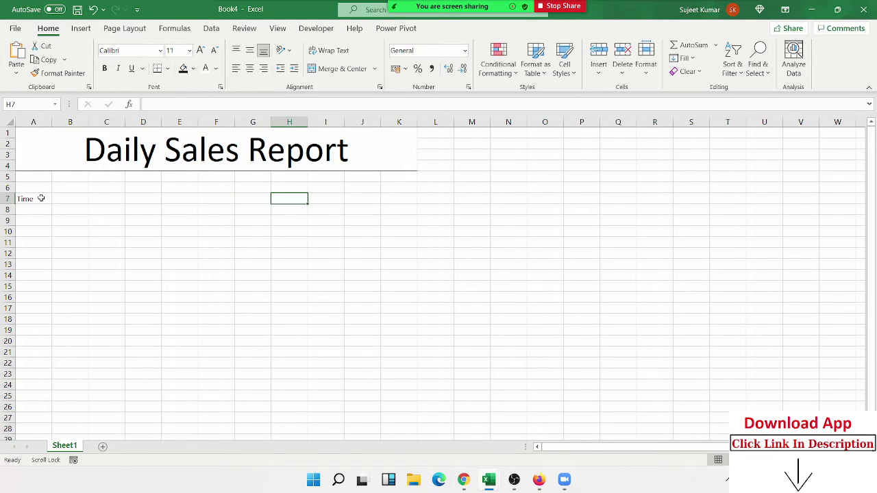
{"action": "type", "text": "Locati"}
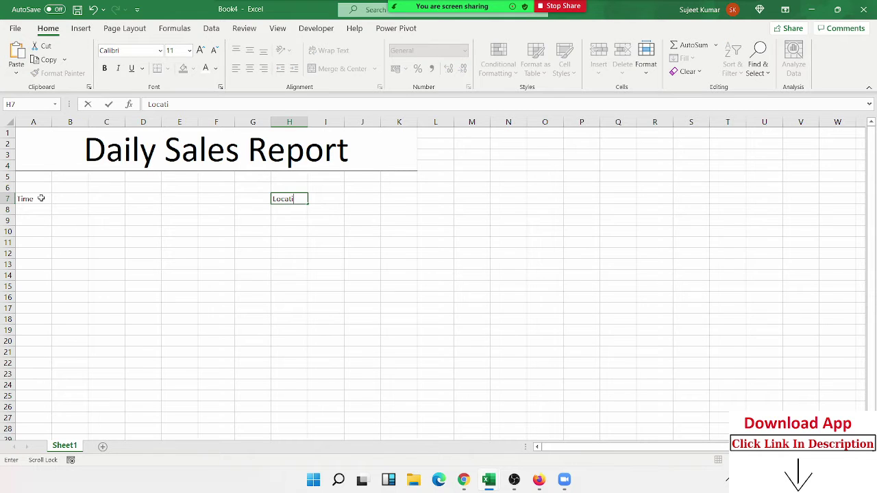
{"action": "type", "text": "on\\"}
{"action": "key", "text": "BackSpace"}
{"action": "left_click", "coordinate": [33, 208]}
Add bottom borders under A7:B7 and H7:I7
{"action": "left_click_drag", "start_coordinate": [33, 199], "coordinate": [70, 199]}
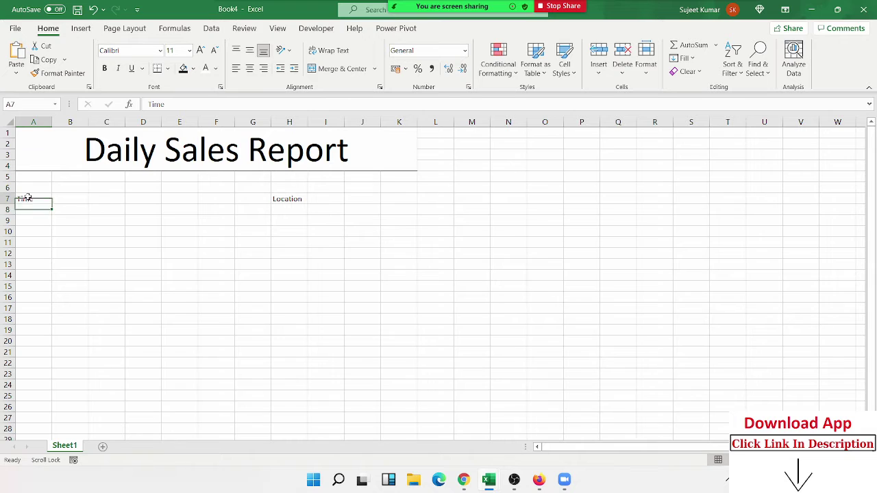
{"action": "left_click", "coordinate": [157, 68]}
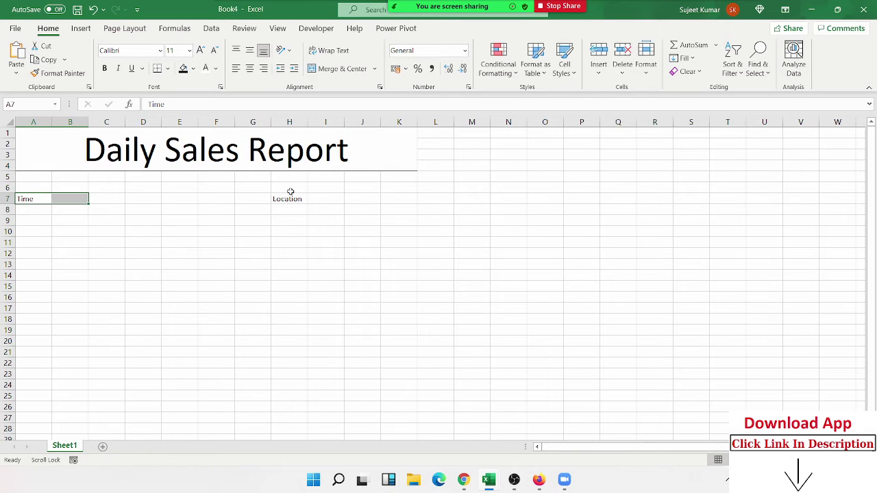
{"action": "left_click_drag", "start_coordinate": [288, 198], "coordinate": [326, 198]}
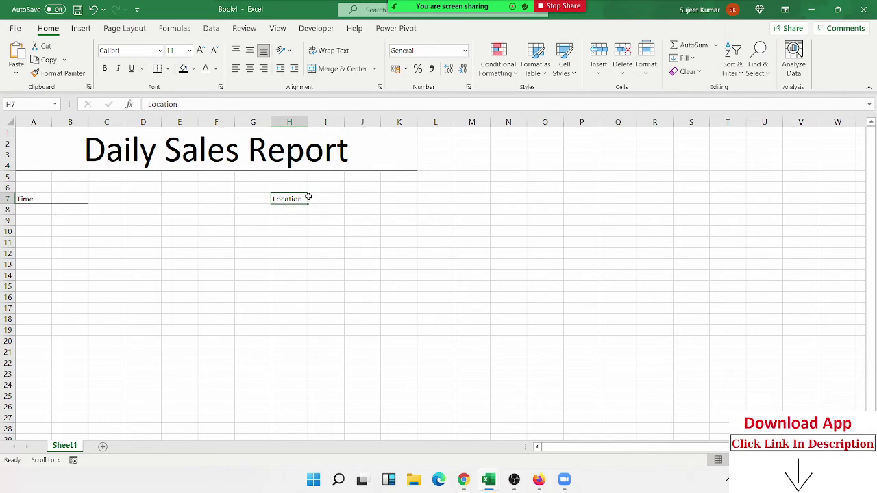
{"action": "left_click", "coordinate": [157, 68]}
{"action": "left_click", "coordinate": [39, 243]}
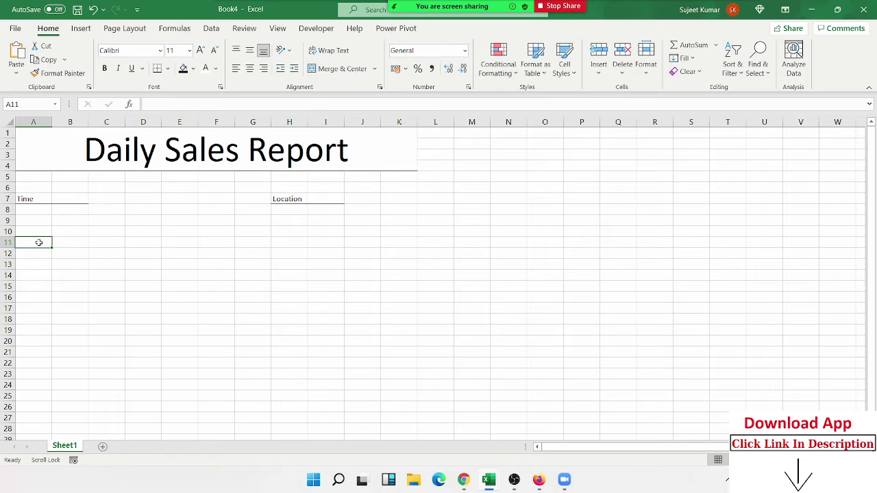
Enter the headers Sr, Name, City and Qty in A11:D11
{"action": "type", "text": "Sr"}
{"action": "key", "text": "Tab"}
{"action": "type", "text": "Name"}
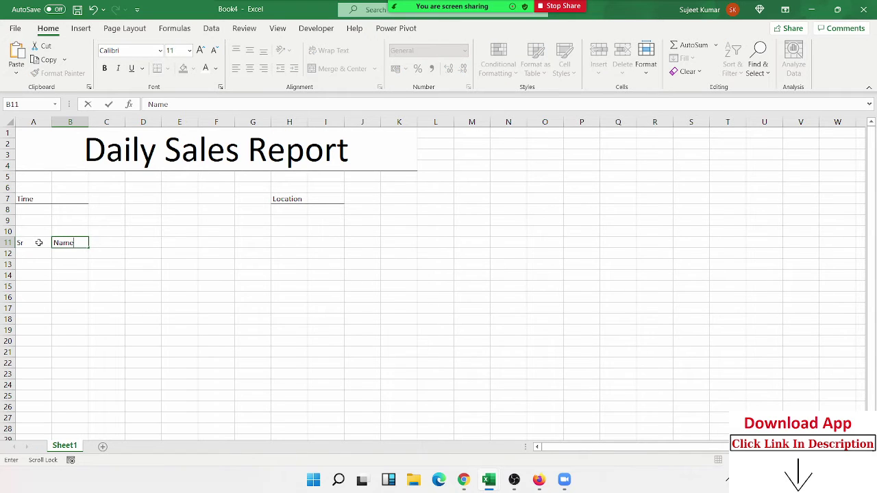
{"action": "key", "text": "Tab"}
{"action": "key", "text": "Tab"}
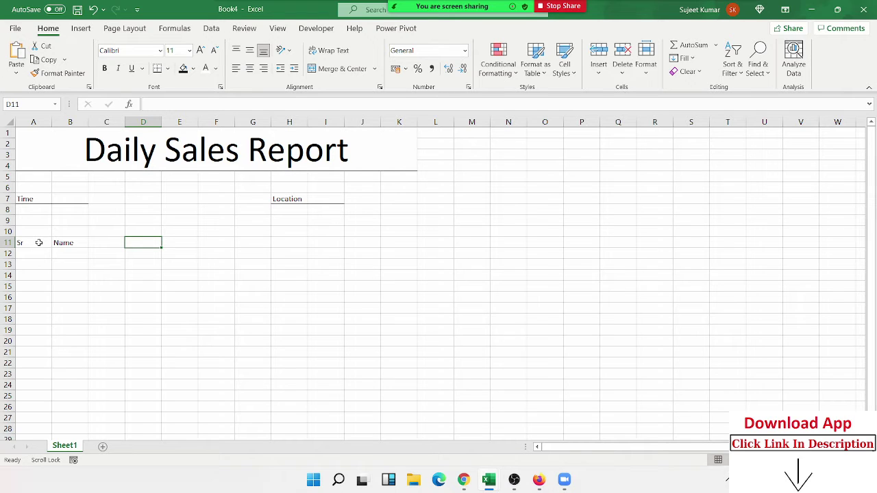
{"action": "left_click", "coordinate": [108, 248]}
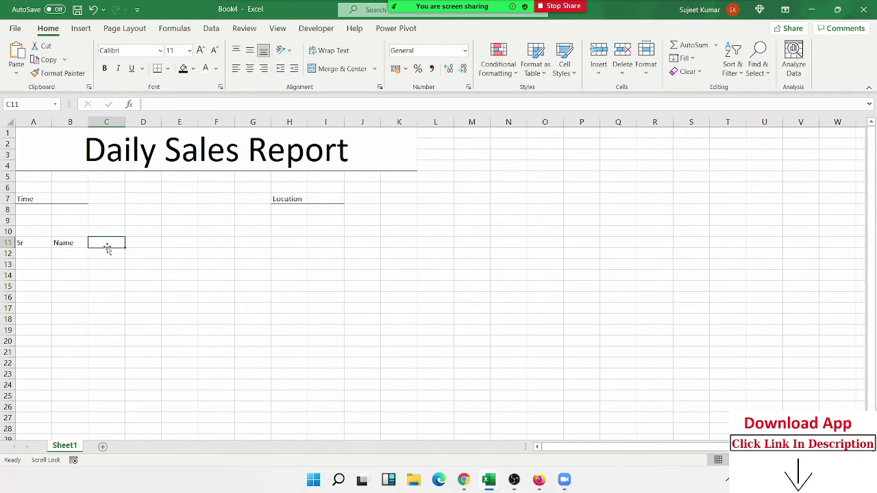
{"action": "type", "text": "Cit"}
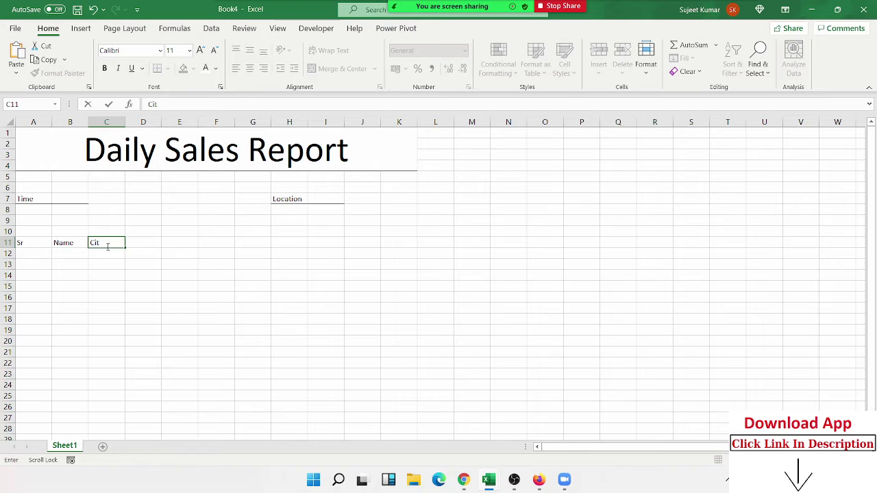
{"action": "type", "text": "i"}
{"action": "key", "text": "BackSpace"}
{"action": "type", "text": "y"}
{"action": "key", "text": "Tab"}
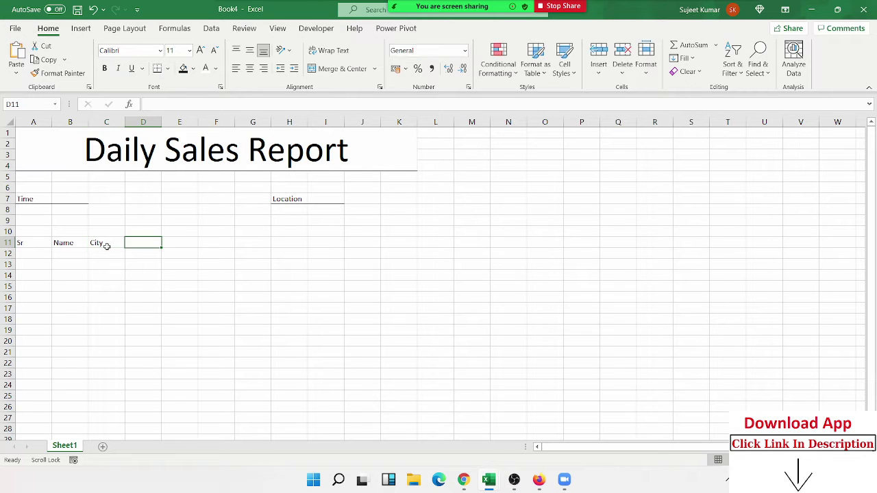
{"action": "type", "text": "Qt"}
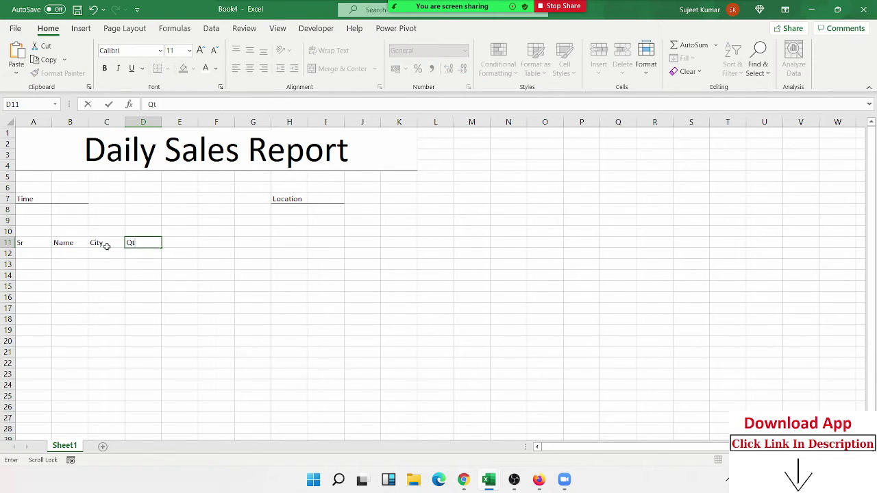
{"action": "type", "text": "y"}
{"action": "key", "text": "Tab"}
Enter the headers MRP, Amt, Paid, Due and Total BL in E11:I11
{"action": "type", "text": "MRP"}
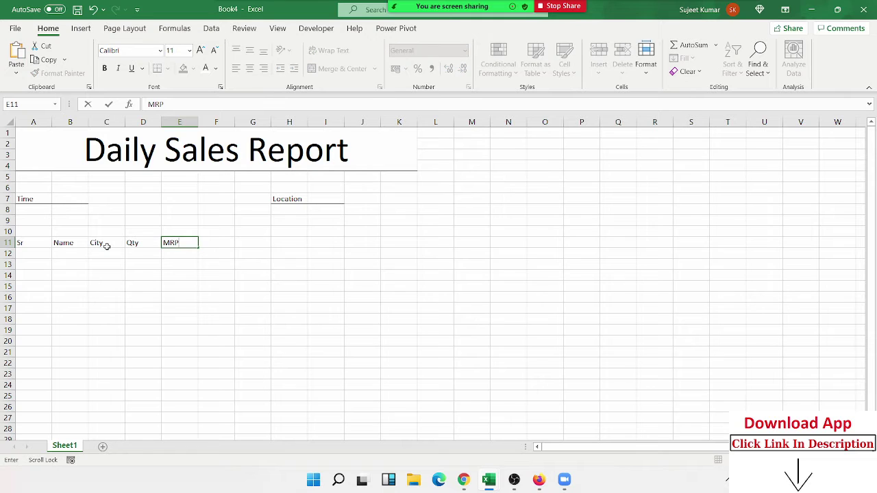
{"action": "key", "text": "Tab"}
{"action": "type", "text": "Am"}
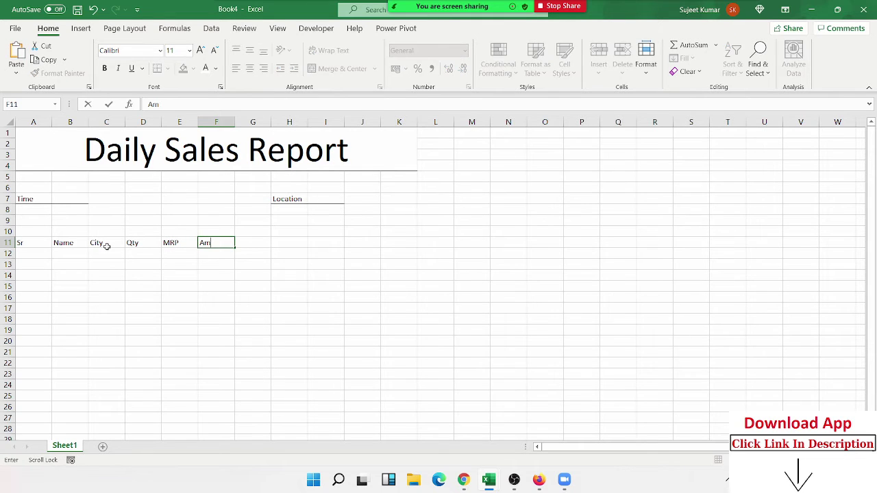
{"action": "type", "text": "t"}
{"action": "key", "text": "Tab"}
{"action": "type", "text": "D"}
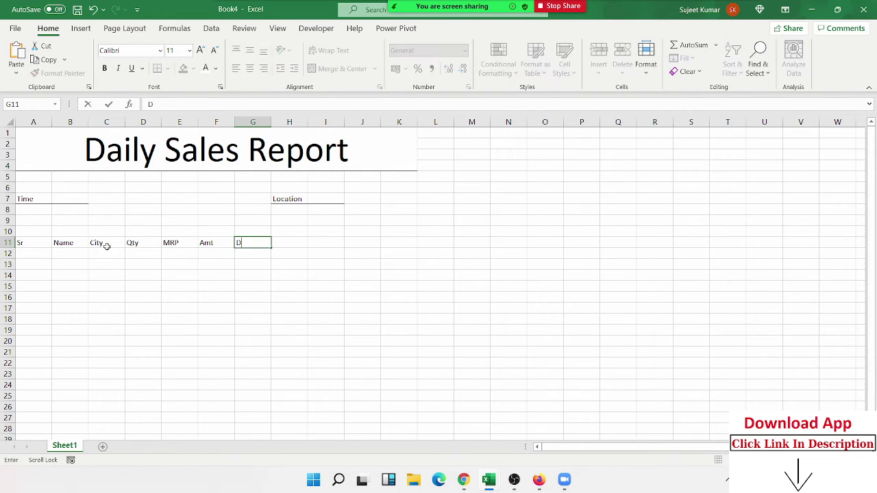
{"action": "type", "text": "ue"}
{"action": "key", "text": "Escape"}
{"action": "type", "text": "P"}
{"action": "type", "text": "aid"}
{"action": "key", "text": "ctrl+Return"}
{"action": "key", "text": "Tab"}
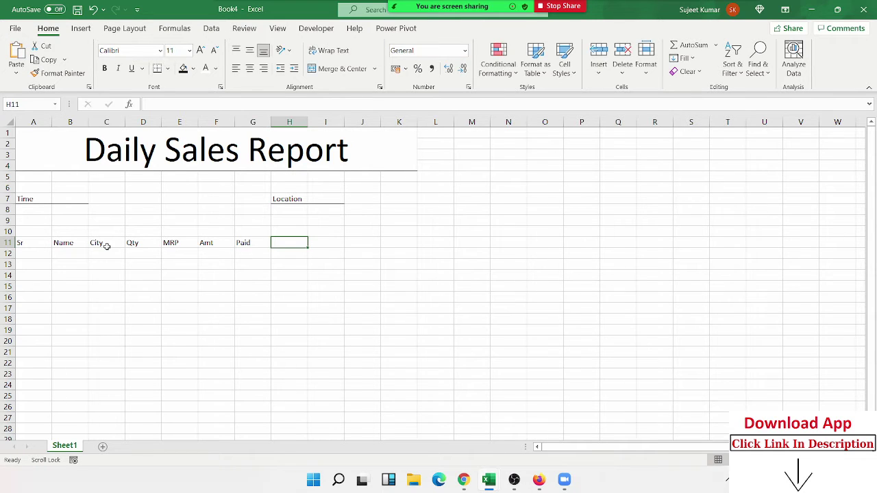
{"action": "type", "text": "Due"}
{"action": "key", "text": "Tab"}
{"action": "type", "text": "T"}
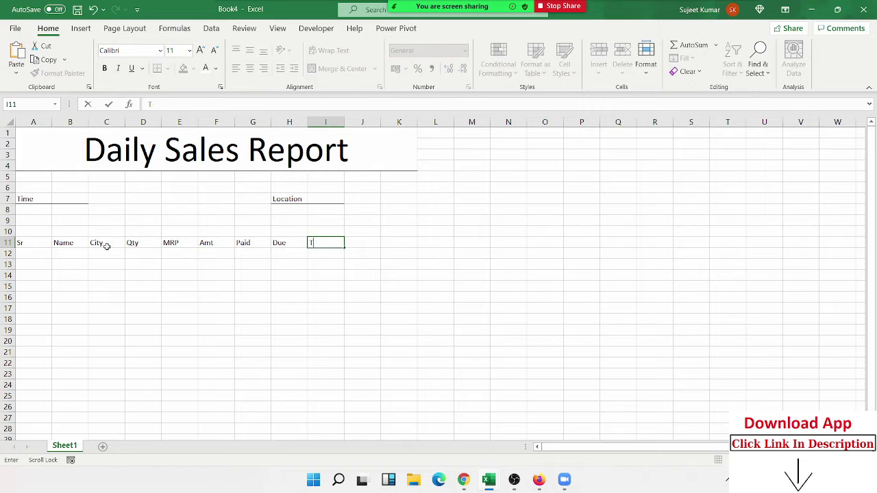
{"action": "type", "text": "otal BL"}
{"action": "left_click", "coordinate": [108, 250]}
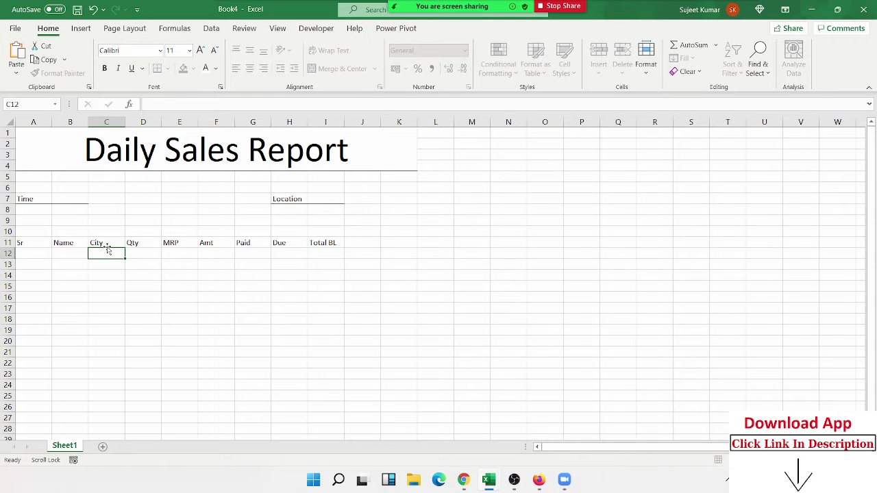
Apply All Borders to the table range A11:I26
{"action": "mouse_move", "coordinate": [35, 243]}
{"action": "left_mouse_down"}
{"action": "mouse_move", "coordinate": [272, 311]}
{"action": "mouse_move", "coordinate": [308, 407]}
{"action": "left_mouse_up"}
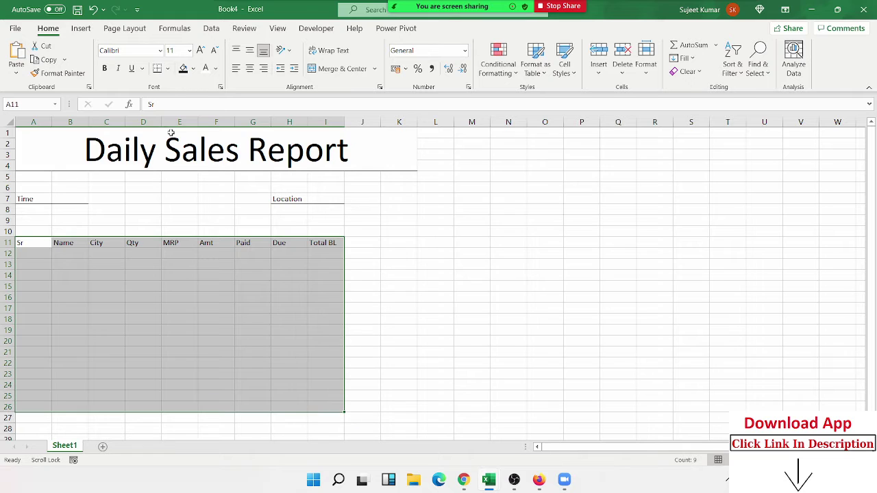
{"action": "left_click", "coordinate": [167, 68]}
{"action": "left_click", "coordinate": [175, 182]}
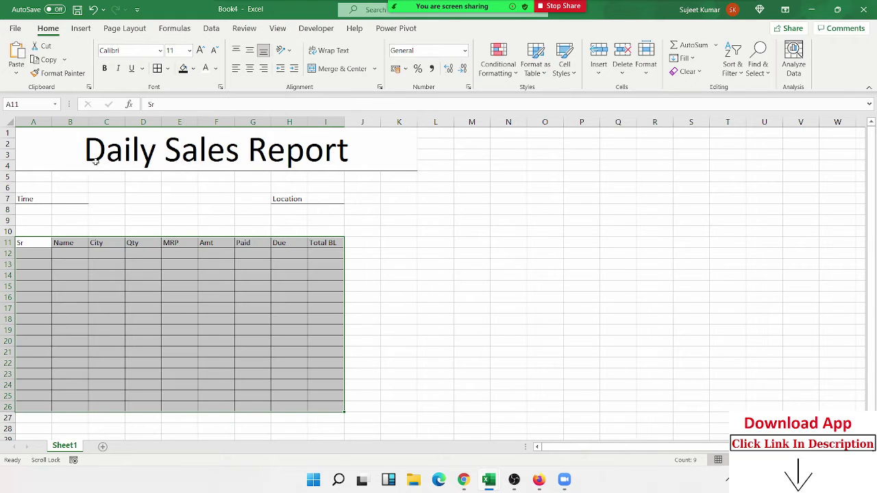
{"action": "left_click", "coordinate": [216, 309]}
{"action": "scroll", "coordinate": [215, 312], "scroll_direction": "down", "scroll_amount": 3}
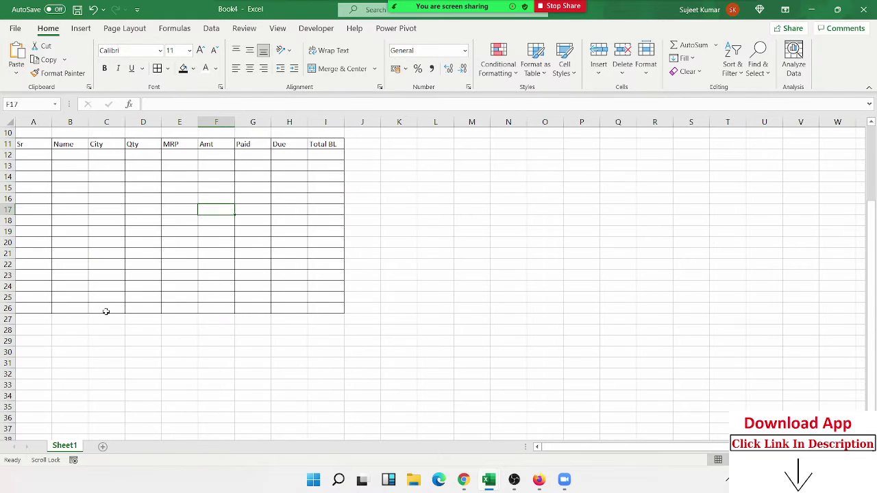
Type 'Total' in A26 as the closing row label
{"action": "left_click", "coordinate": [48, 308]}
{"action": "type", "text": "Tota"}
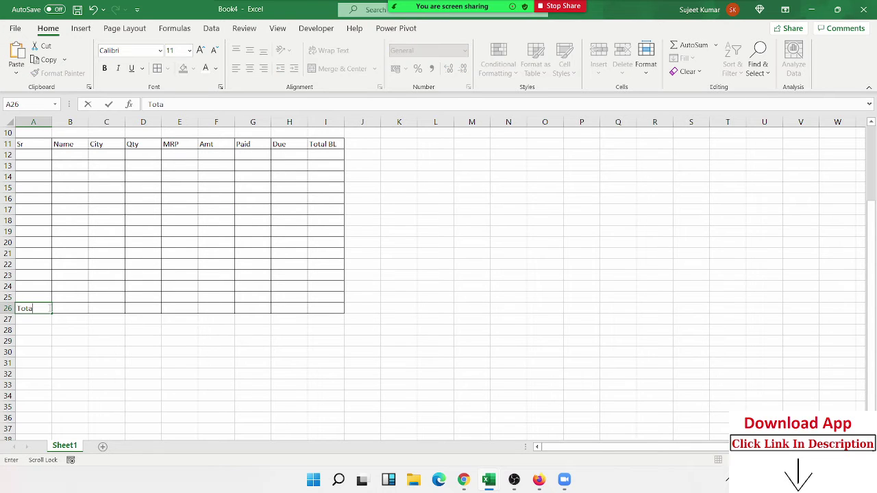
{"action": "type", "text": "l"}
{"action": "left_click_drag", "start_coordinate": [37, 363], "coordinate": [69, 361]}
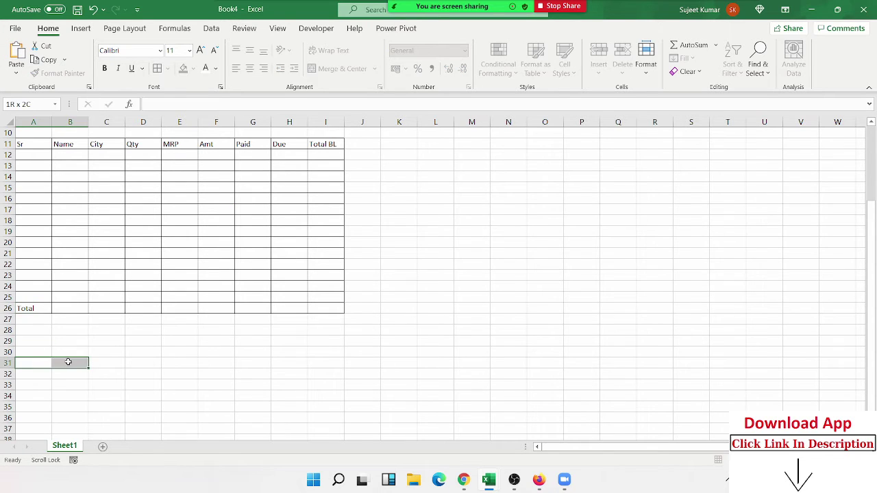
Put a bottom border under A31:B31 and label A32 'Checked By'
{"action": "left_click", "coordinate": [167, 69]}
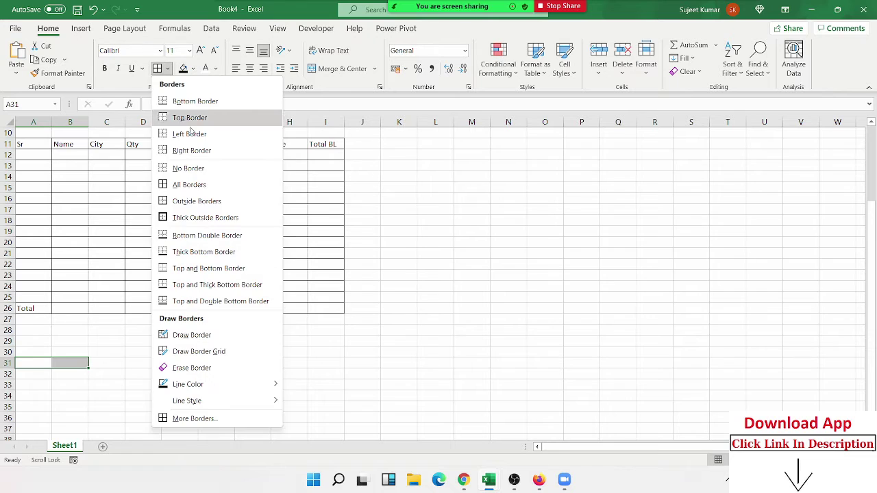
{"action": "left_click", "coordinate": [192, 101]}
{"action": "left_click", "coordinate": [43, 394]}
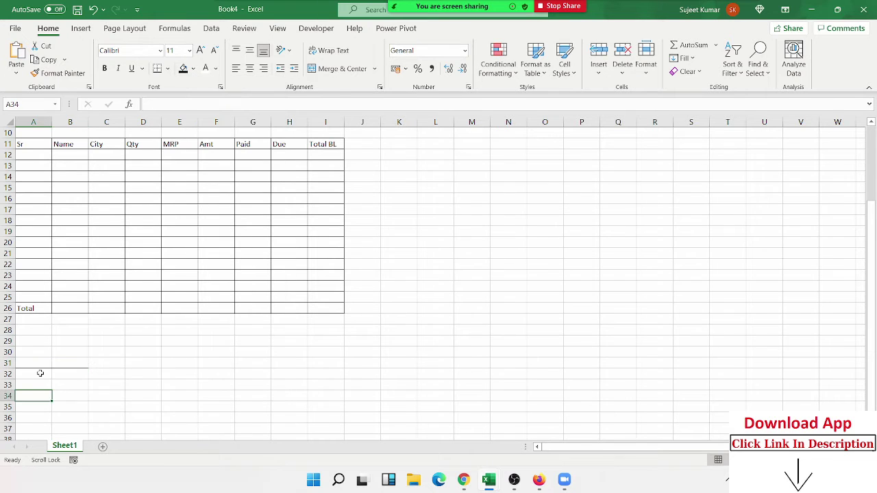
{"action": "left_click_drag", "start_coordinate": [40, 373], "coordinate": [74, 373]}
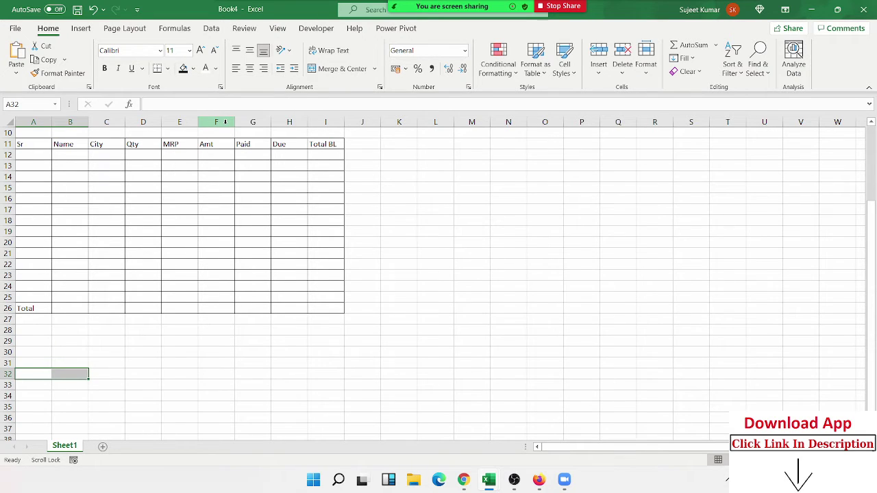
{"action": "scroll", "coordinate": [225, 122], "scroll_direction": "up", "scroll_amount": 1}
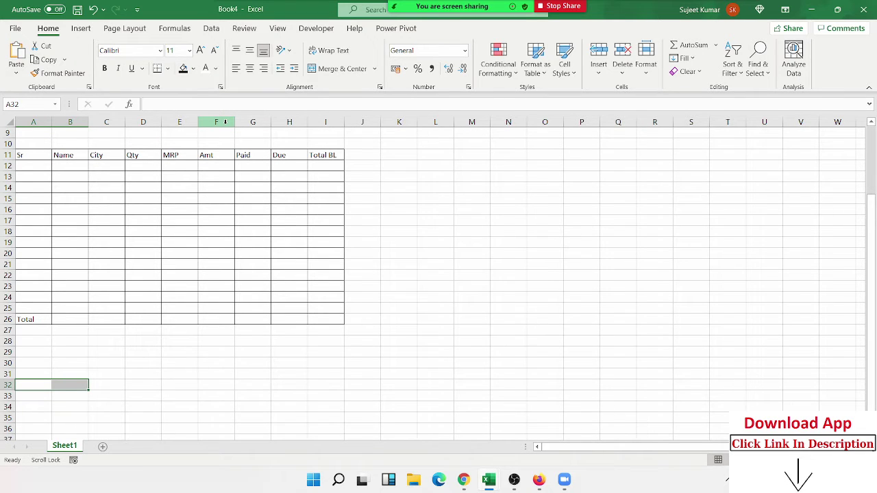
{"action": "key", "text": "Scroll_Lock"}
{"action": "key", "text": "shift+Left"}
{"action": "type", "text": "Chec"}
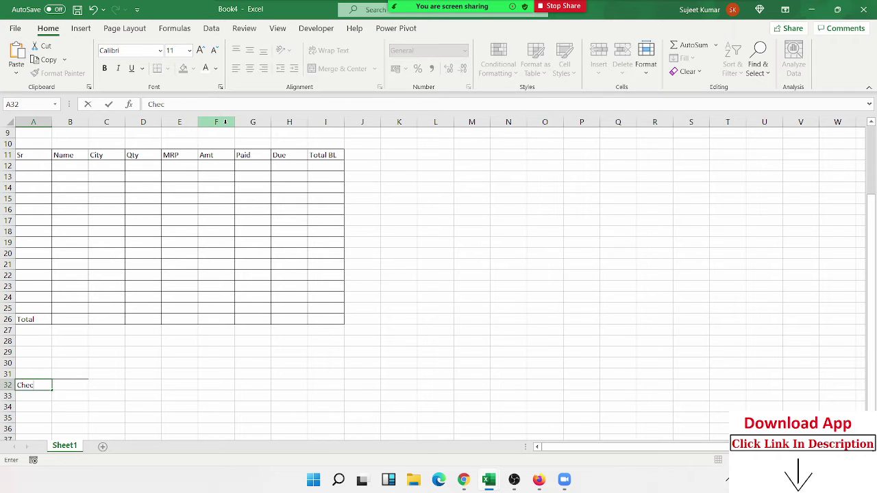
{"action": "type", "text": "k"}
{"action": "type", "text": "ed "}
{"action": "type", "text": "Bu"}
{"action": "key", "text": "BackSpace"}
{"action": "type", "text": "y"}
{"action": "key", "text": "Right"}
{"action": "key", "text": "Right"}
{"action": "key", "text": "Right"}
{"action": "key", "text": "Right"}
{"action": "key", "text": "Right"}
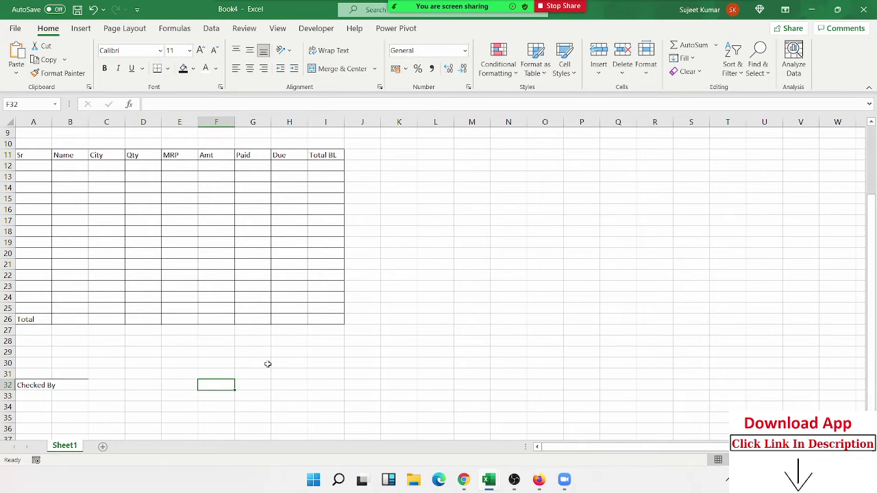
Put a bottom border under G31:H31 and label G32 'Auth By'
{"action": "left_click_drag", "start_coordinate": [261, 385], "coordinate": [285, 385]}
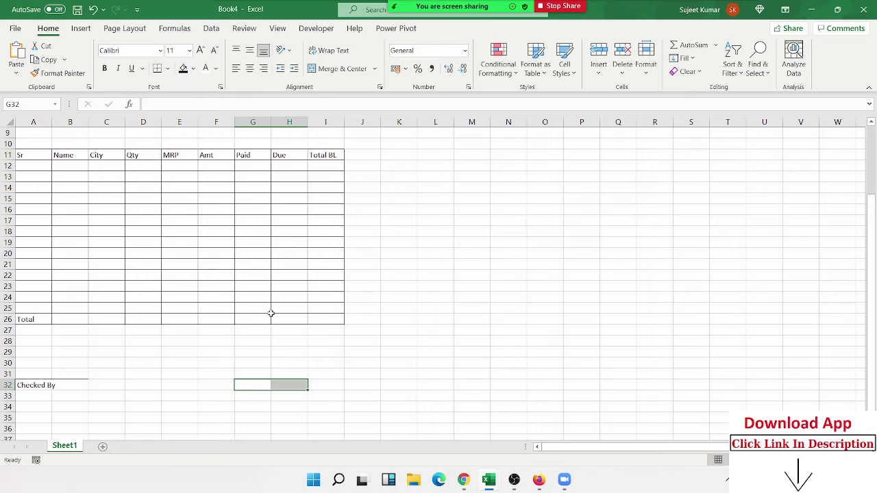
{"action": "left_click_drag", "start_coordinate": [259, 371], "coordinate": [276, 371]}
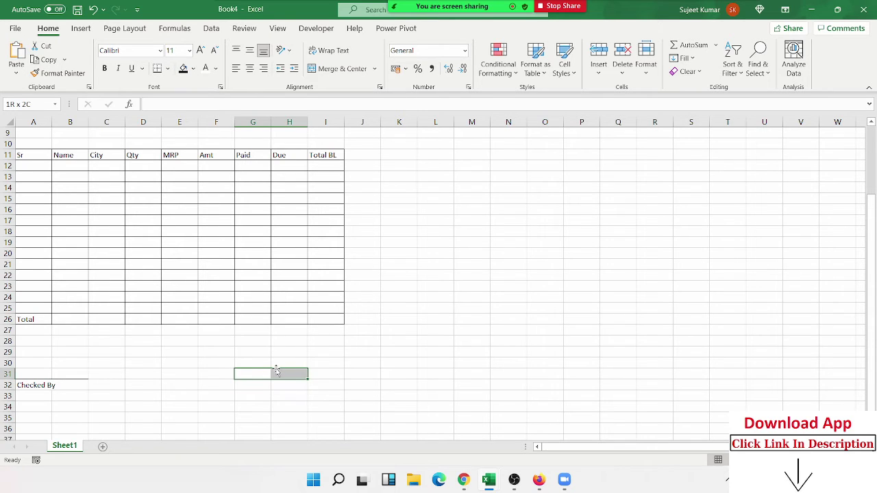
{"action": "left_click", "coordinate": [157, 68]}
{"action": "left_click", "coordinate": [264, 390]}
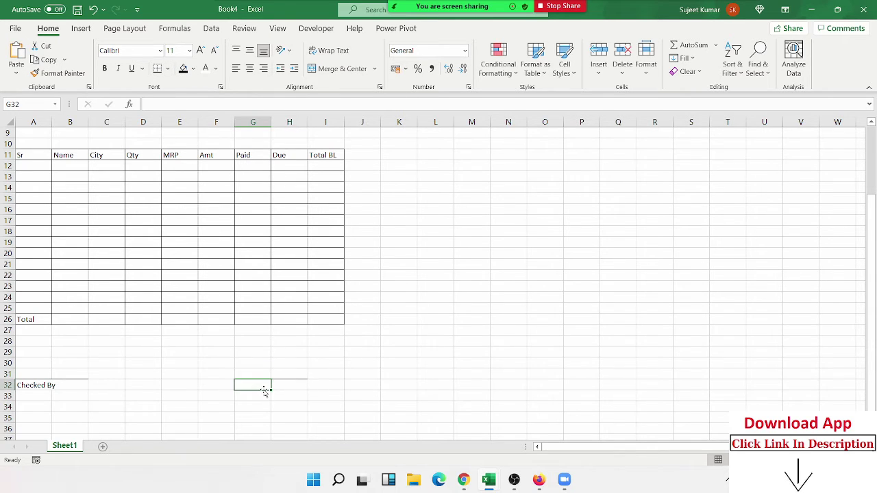
{"action": "type", "text": "Auth"}
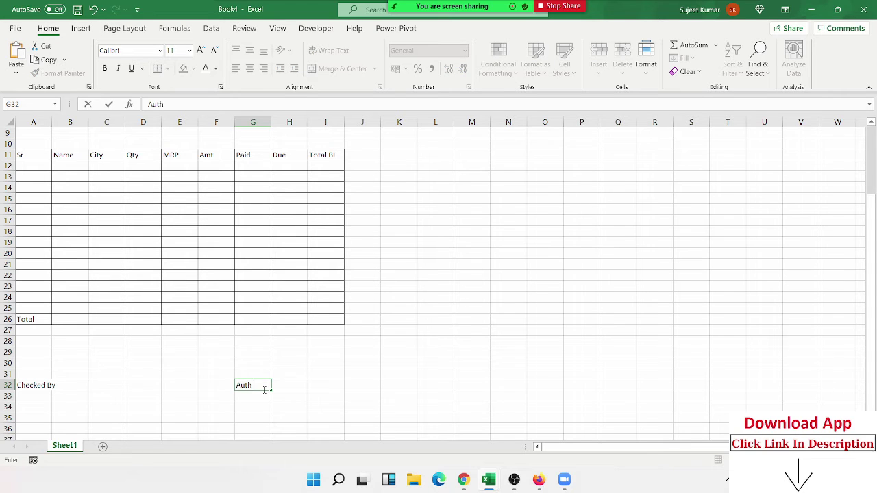
{"action": "type", "text": " By"}
{"action": "key", "text": "BackSpace"}
{"action": "type", "text": "y"}
{"action": "key", "text": "Return"}
{"action": "scroll", "coordinate": [265, 390], "scroll_direction": "up", "scroll_amount": 3}
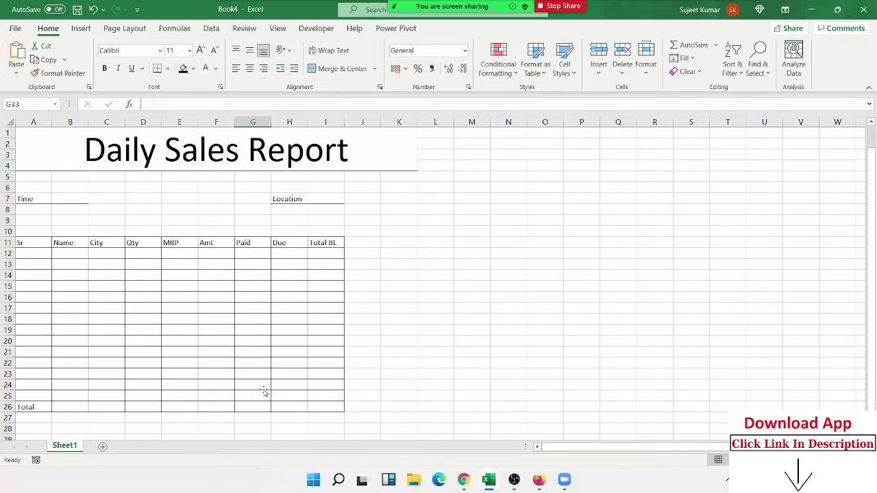
Hide the sheet gridlines from Page Layout, briefly re-show them to compare, then hide again
{"action": "left_click", "coordinate": [130, 28]}
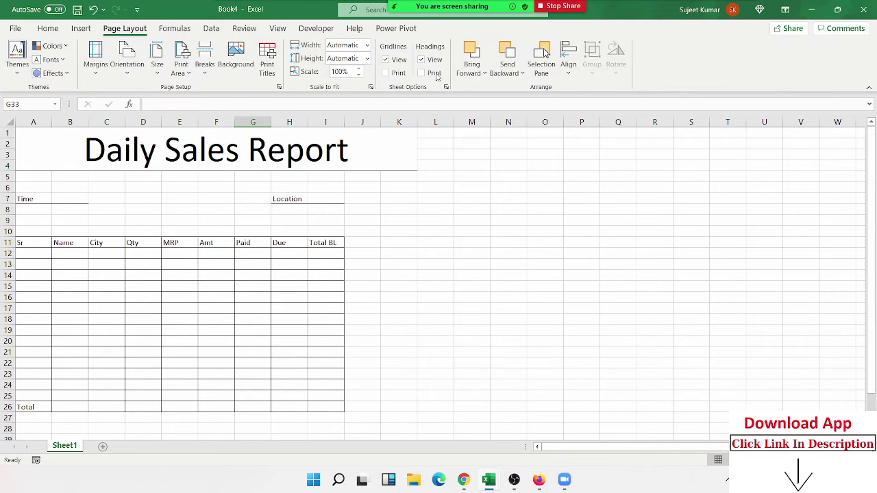
{"action": "left_click", "coordinate": [403, 60]}
{"action": "left_click", "coordinate": [147, 221]}
{"action": "scroll", "coordinate": [146, 221], "scroll_direction": "down", "scroll_amount": 3}
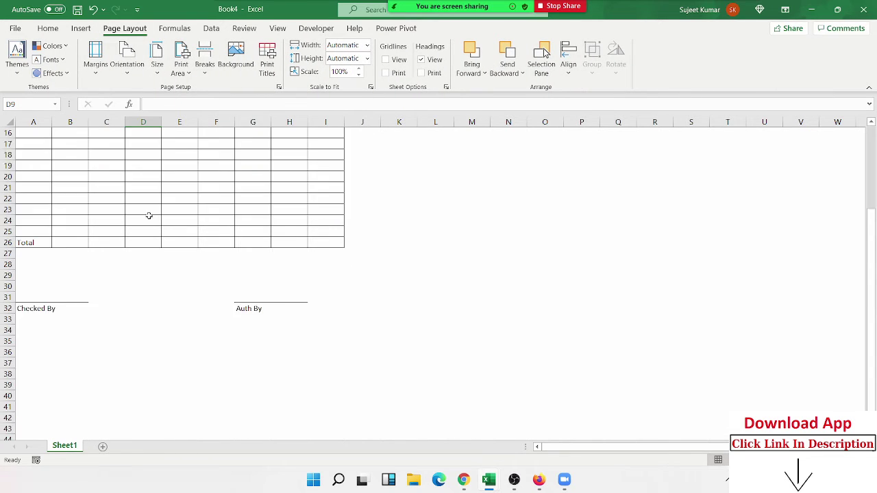
{"action": "scroll", "coordinate": [152, 211], "scroll_direction": "up", "scroll_amount": 3}
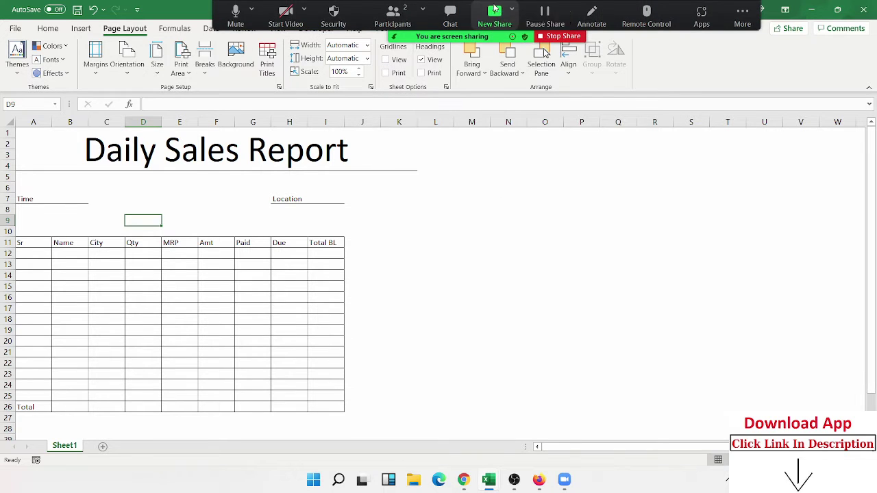
{"action": "left_click", "coordinate": [397, 64]}
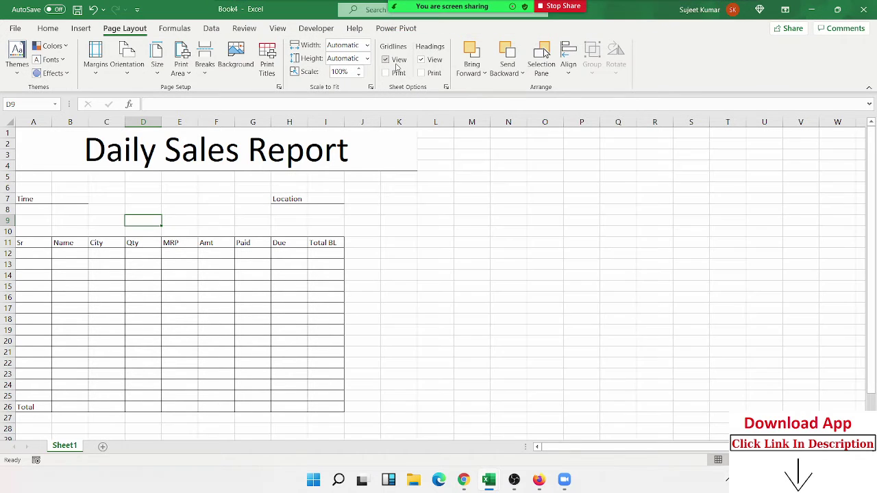
{"action": "left_click", "coordinate": [397, 66]}
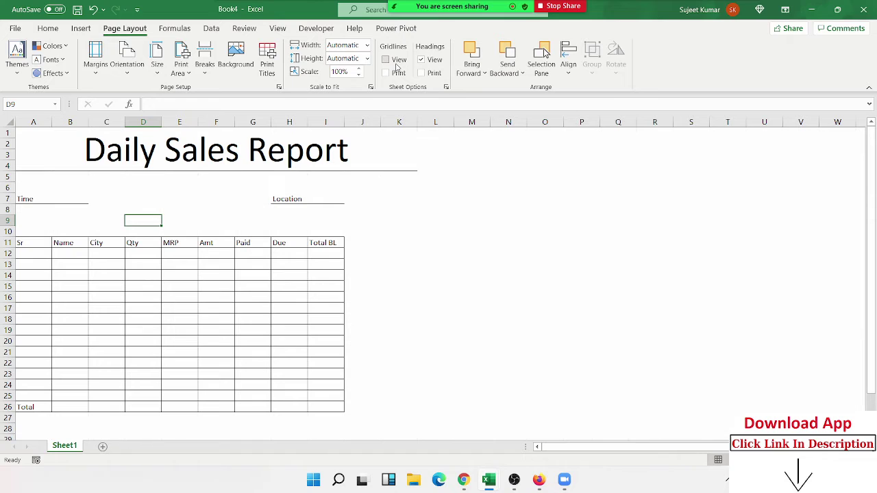
{"action": "left_click", "coordinate": [403, 187]}
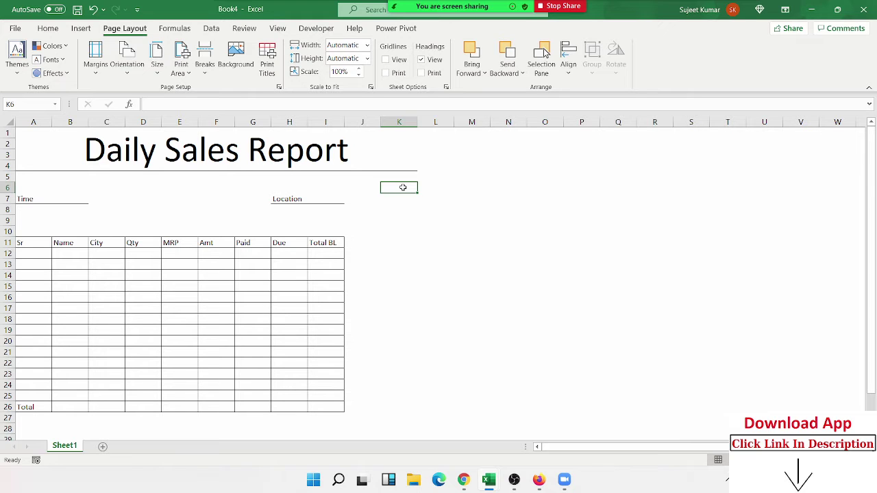
In Save As, choose Excel Template as the type, the Desktop folder, and file name 'Cash'
{"action": "left_click", "coordinate": [80, 28]}
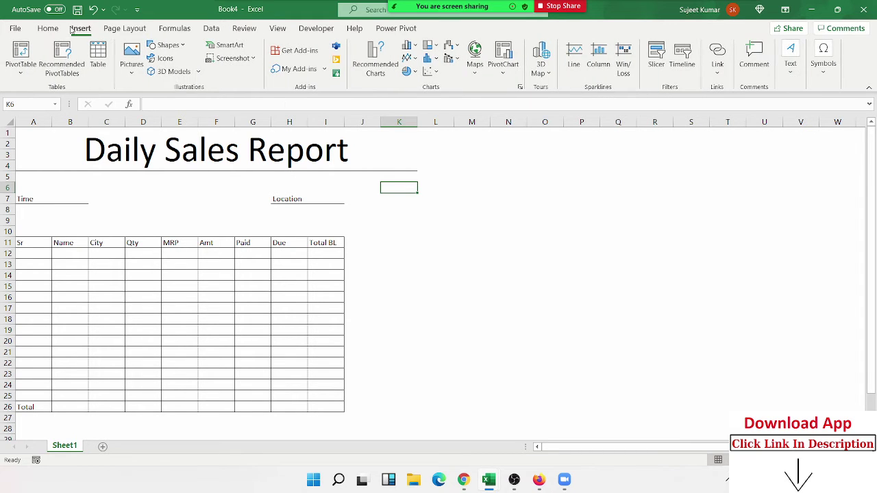
{"action": "left_click", "coordinate": [15, 28]}
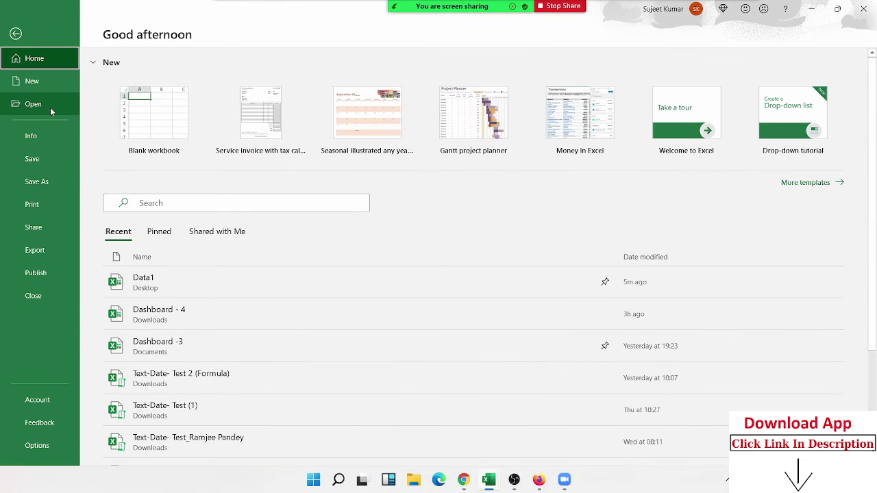
{"action": "left_click", "coordinate": [35, 159]}
{"action": "left_click", "coordinate": [167, 226]}
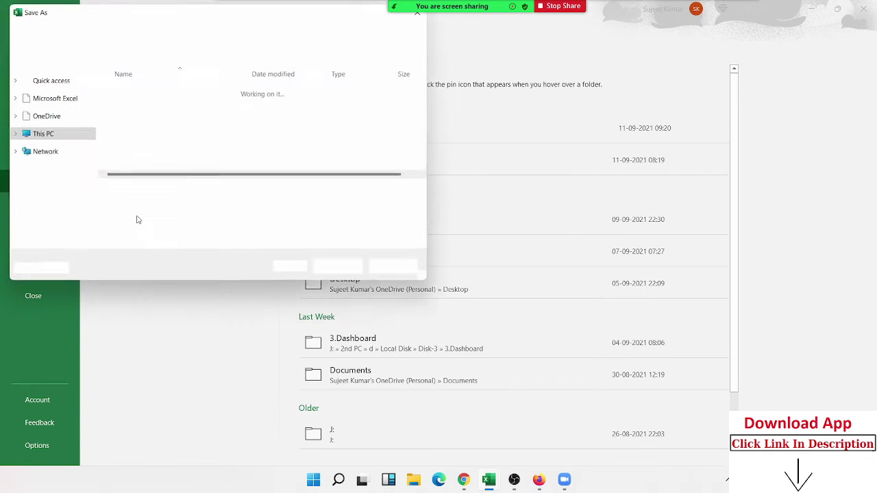
{"action": "left_click", "coordinate": [137, 209]}
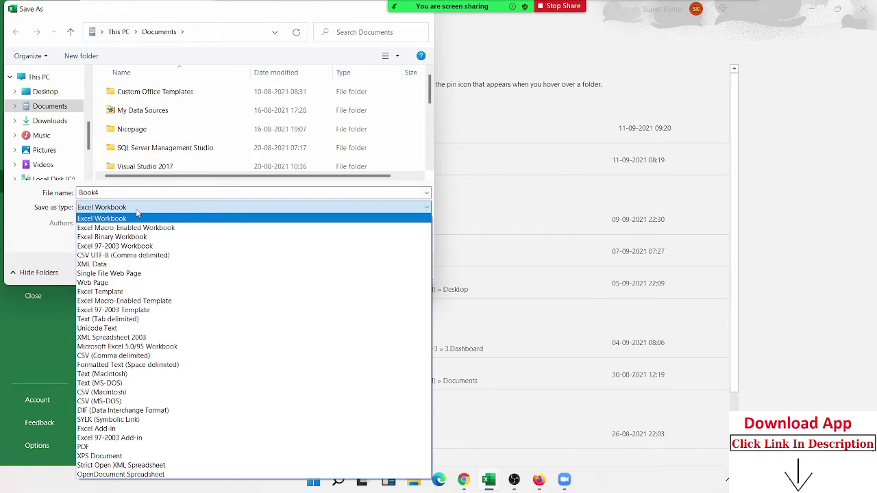
{"action": "left_click", "coordinate": [152, 291]}
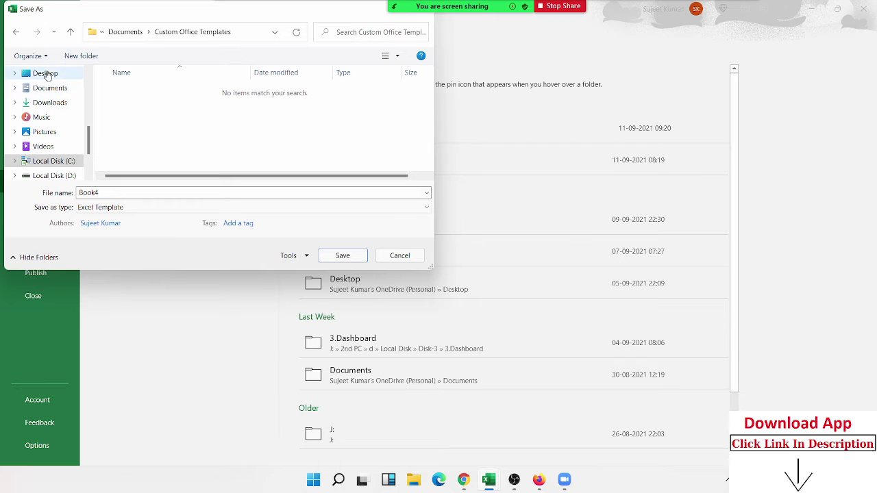
{"action": "left_click", "coordinate": [46, 76]}
{"action": "type", "text": "Ch"}
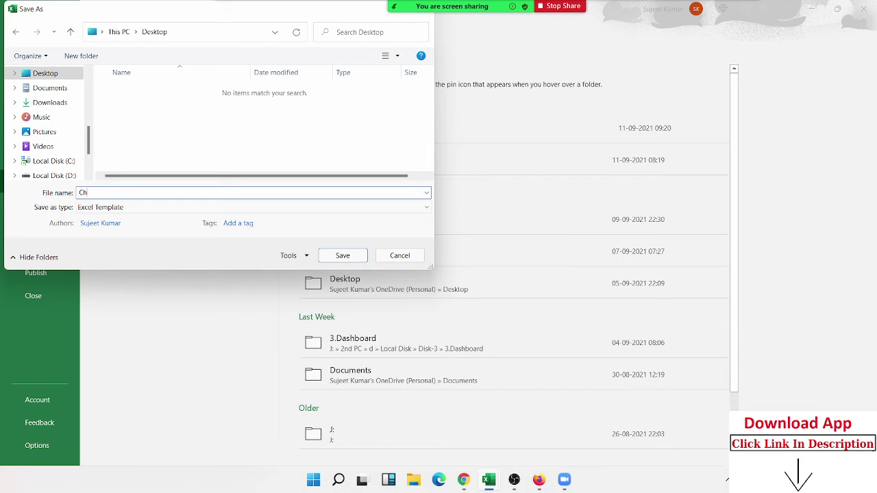
{"action": "type", "text": "a"}
{"action": "key", "text": "BackSpace"}
{"action": "key", "text": "BackSpace"}
Save the Cash template, close Excel, and open a new Cash1 workbook from the desktop icon
{"action": "left_click", "coordinate": [355, 251]}
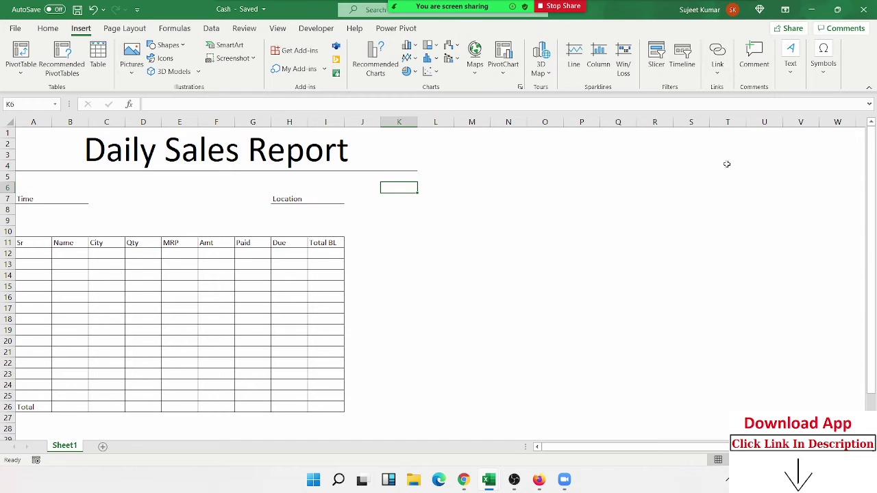
{"action": "left_click", "coordinate": [864, 9]}
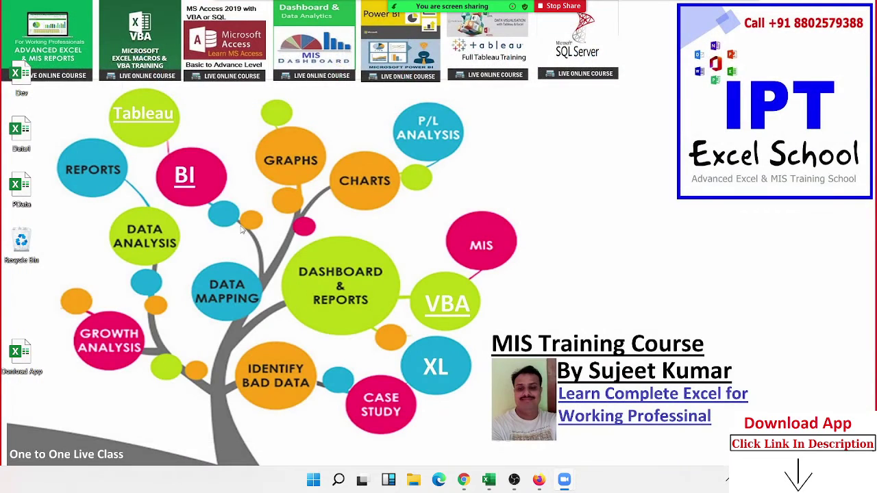
{"action": "mouse_move", "coordinate": [21, 21]}
{"action": "left_mouse_down"}
{"action": "mouse_move", "coordinate": [136, 109]}
{"action": "mouse_move", "coordinate": [582, 195]}
{"action": "left_mouse_up"}
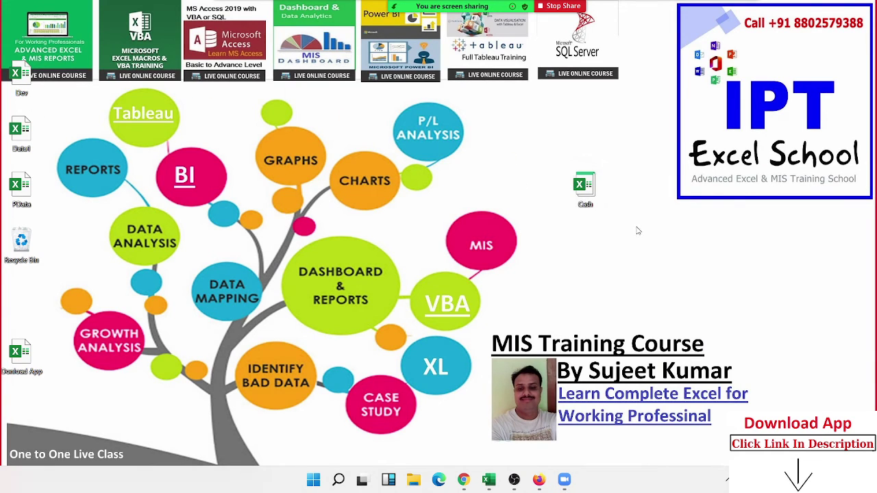
{"action": "double_click", "coordinate": [590, 192]}
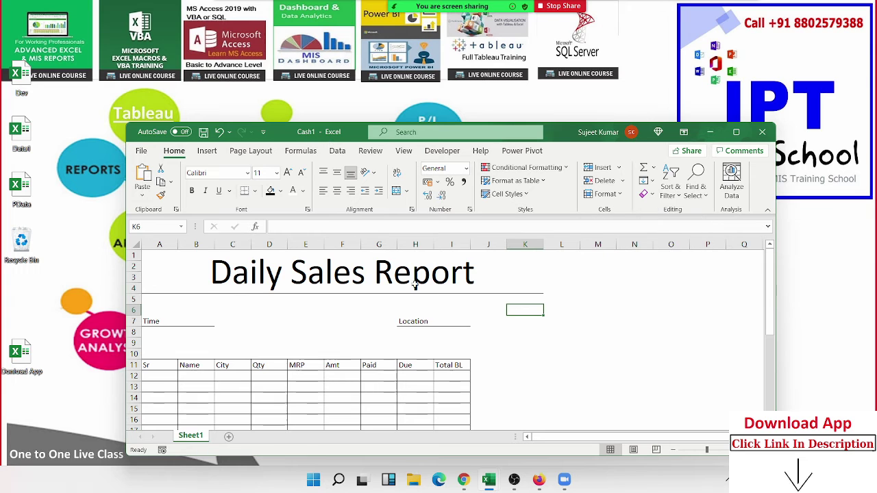
Enter 155 in cell H16 of the Cash1 sheet
{"action": "scroll", "coordinate": [415, 297], "scroll_direction": "down", "scroll_amount": 8}
{"action": "scroll", "coordinate": [417, 303], "scroll_direction": "up", "scroll_amount": 6}
{"action": "scroll", "coordinate": [417, 303], "scroll_direction": "up", "scroll_amount": 2}
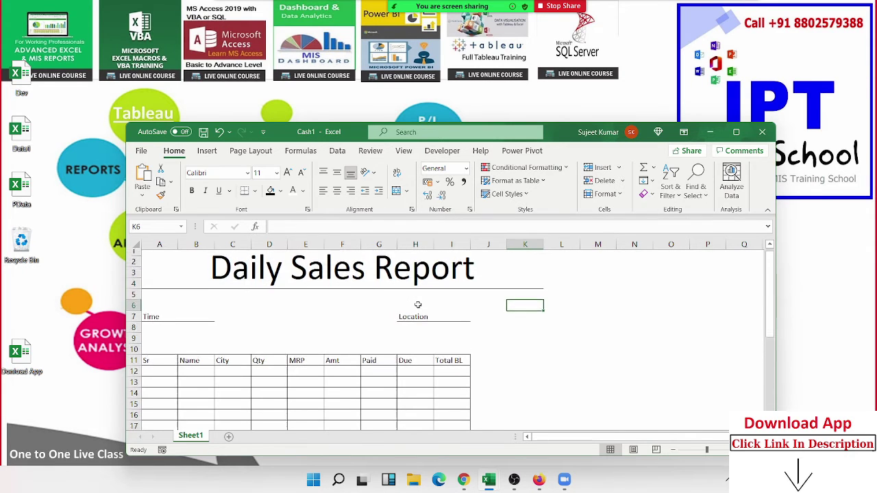
{"action": "left_click", "coordinate": [404, 417]}
{"action": "type", "text": "155"}
{"action": "key", "text": "Return"}
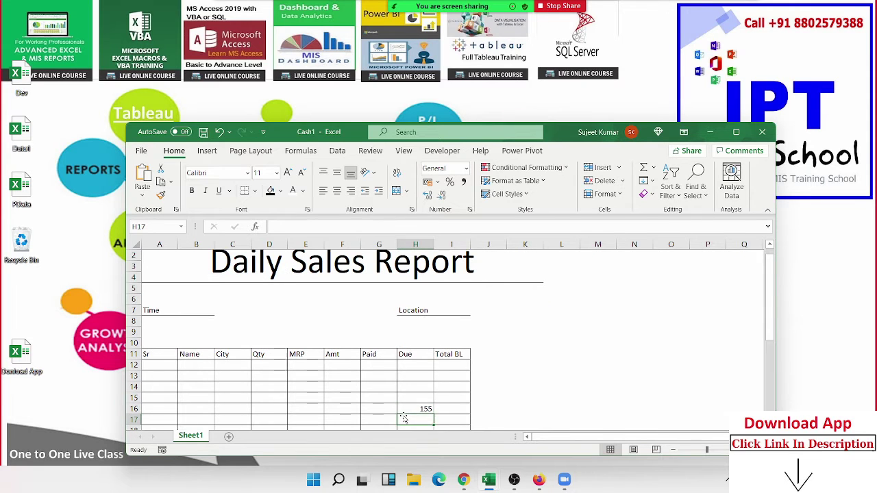
Cancel the Save prompt for Cash1, then close the workbook
{"action": "key", "text": "ctrl+s"}
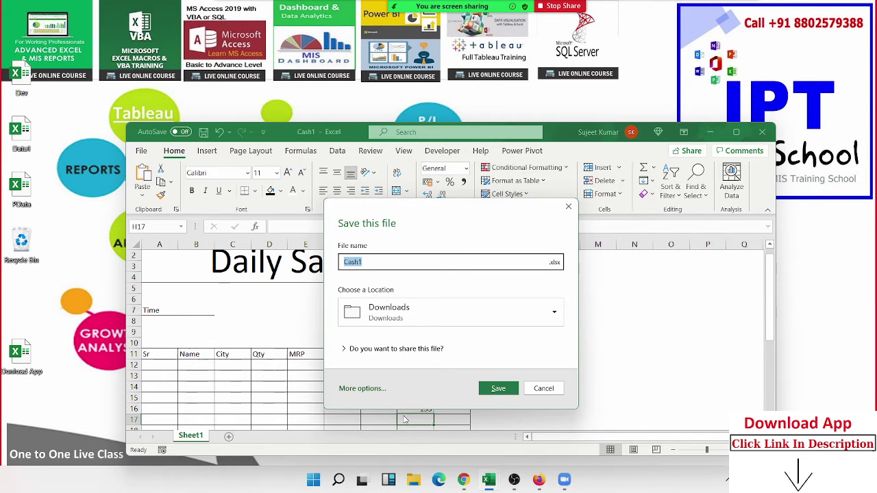
{"action": "mouse_move", "coordinate": [464, 479]}
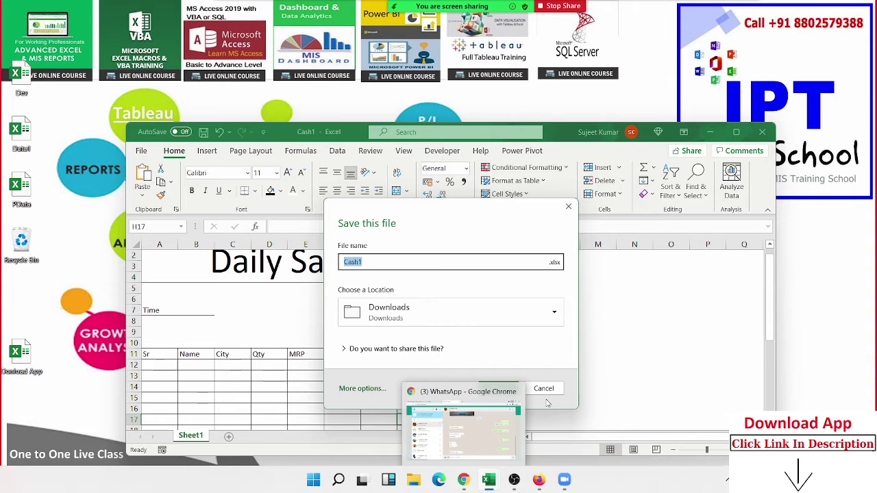
{"action": "left_click", "coordinate": [543, 389]}
{"action": "scroll", "coordinate": [525, 368], "scroll_direction": "down", "scroll_amount": 1}
{"action": "scroll", "coordinate": [524, 368], "scroll_direction": "down", "scroll_amount": 5}
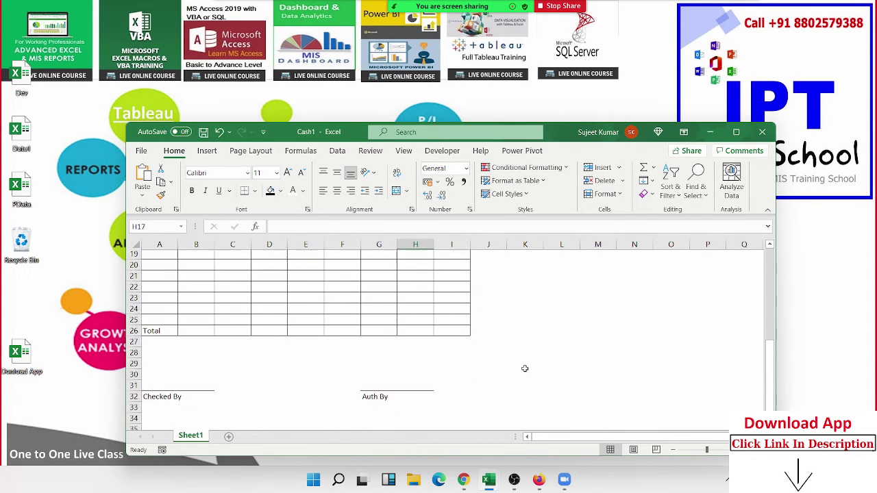
{"action": "scroll", "coordinate": [524, 369], "scroll_direction": "up", "scroll_amount": 5}
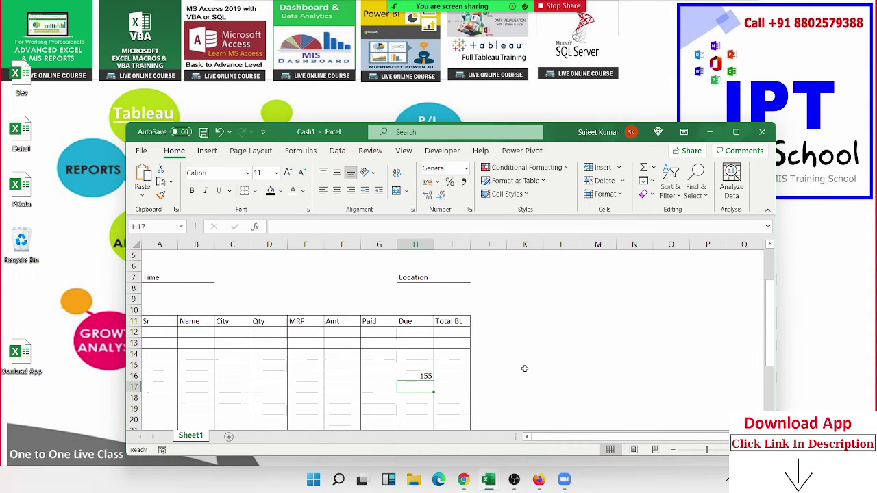
{"action": "left_click", "coordinate": [768, 130]}
Choose Don't Save to discard the changes to Cash1
{"action": "left_click", "coordinate": [494, 359]}
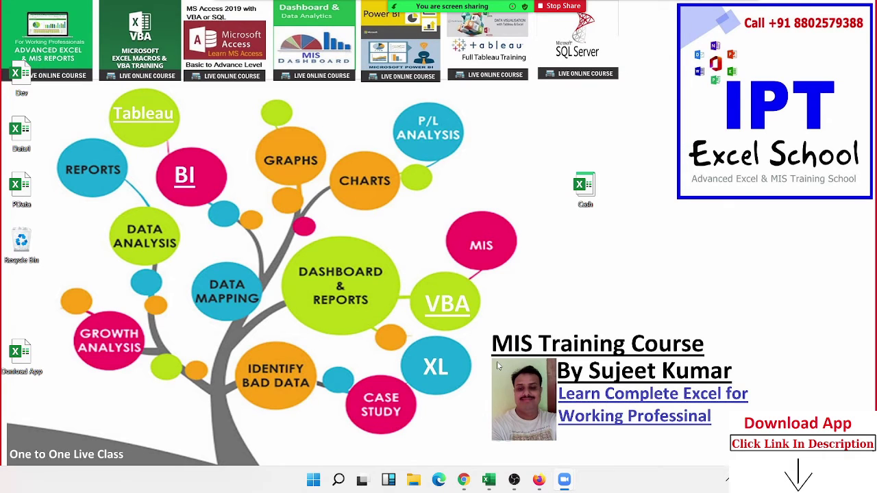
Switch to the Book3 workbook and show its Backstage Open page
{"action": "mouse_move", "coordinate": [488, 480]}
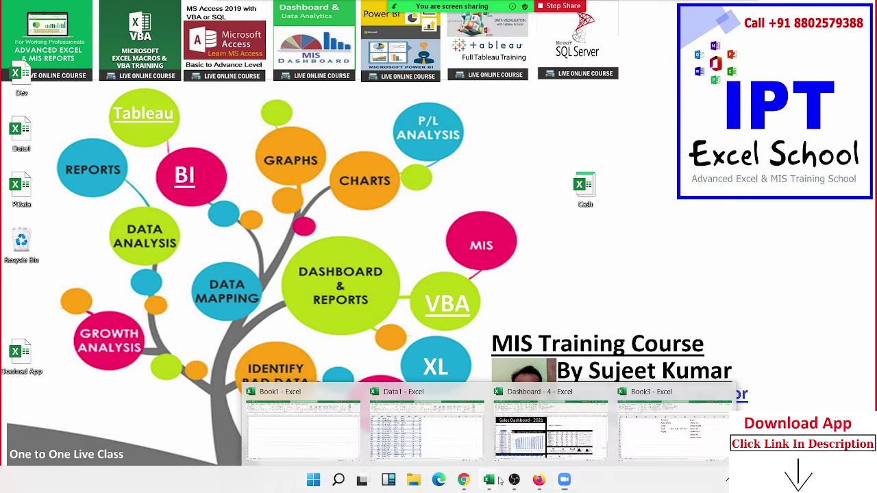
{"action": "left_click", "coordinate": [710, 434]}
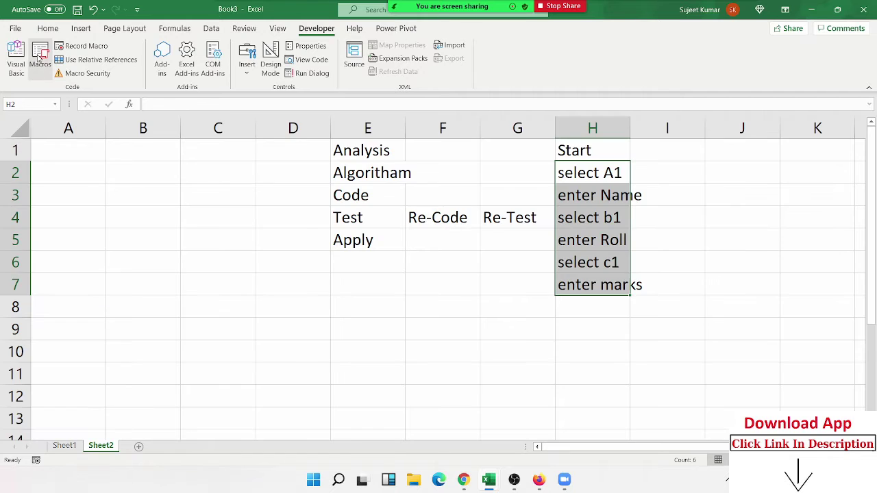
{"action": "left_click", "coordinate": [16, 29]}
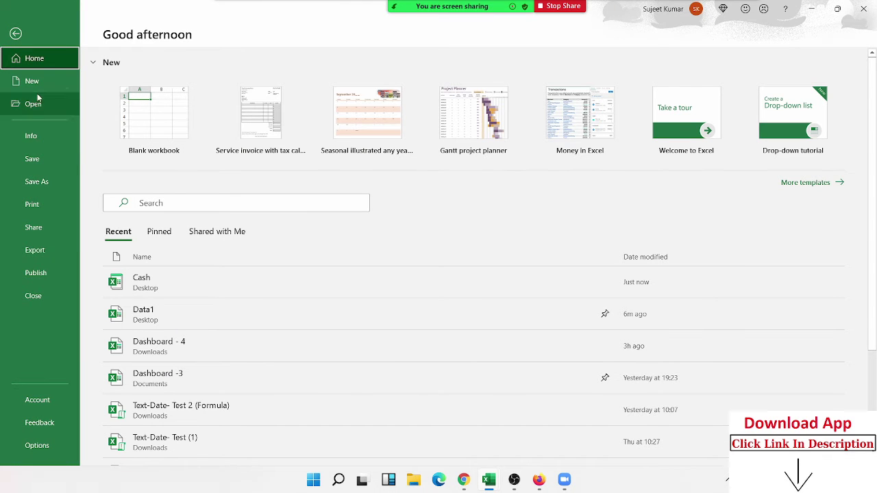
{"action": "left_click", "coordinate": [42, 112]}
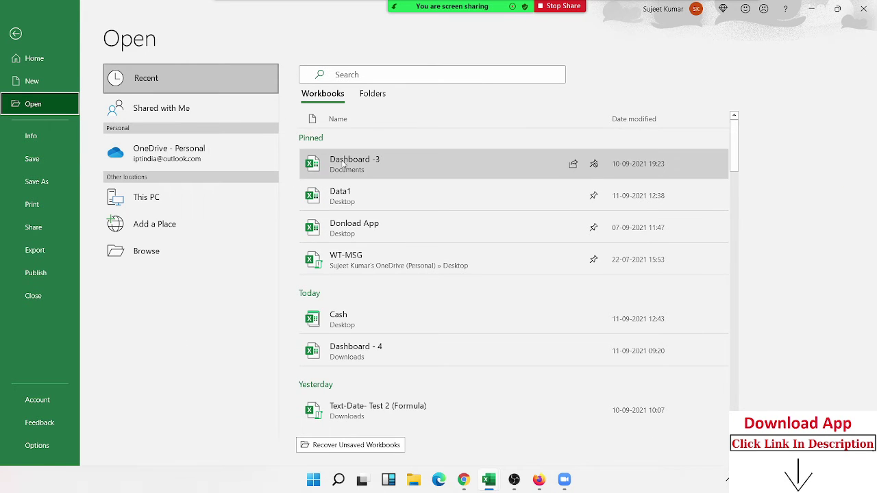
Scroll through the Recent workbooks list to review pinned files and today's files
{"action": "scroll", "coordinate": [355, 165], "scroll_direction": "down", "scroll_amount": 3}
{"action": "scroll", "coordinate": [354, 174], "scroll_direction": "down", "scroll_amount": 2}
{"action": "scroll", "coordinate": [354, 180], "scroll_direction": "down", "scroll_amount": 4}
{"action": "scroll", "coordinate": [354, 180], "scroll_direction": "down", "scroll_amount": 5}
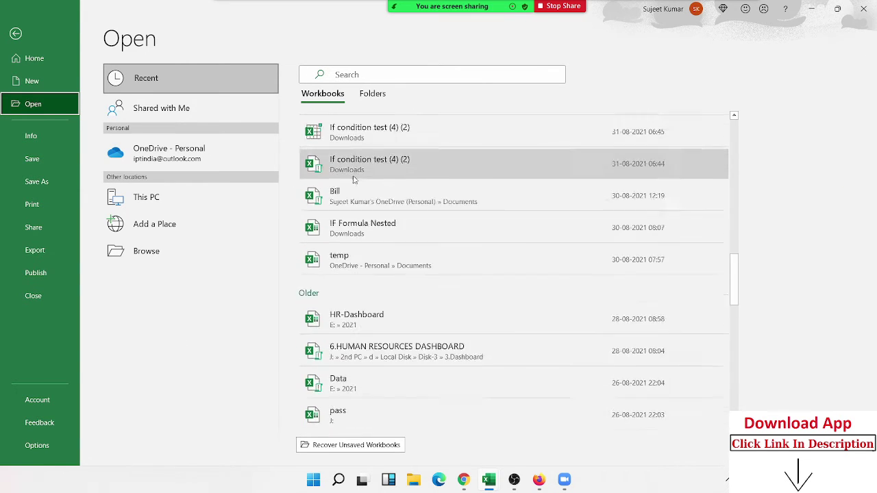
{"action": "scroll", "coordinate": [354, 180], "scroll_direction": "down", "scroll_amount": 5}
{"action": "scroll", "coordinate": [354, 180], "scroll_direction": "down", "scroll_amount": 5}
{"action": "scroll", "coordinate": [354, 179], "scroll_direction": "down", "scroll_amount": 3}
{"action": "scroll", "coordinate": [354, 179], "scroll_direction": "up", "scroll_amount": 3}
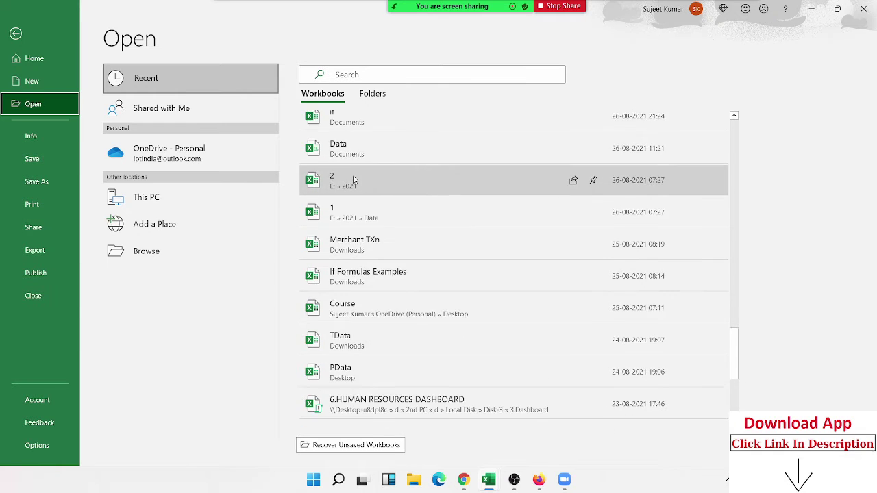
{"action": "scroll", "coordinate": [354, 171], "scroll_direction": "up", "scroll_amount": 5}
{"action": "scroll", "coordinate": [565, 242], "scroll_direction": "down", "scroll_amount": 2}
{"action": "scroll", "coordinate": [495, 233], "scroll_direction": "up", "scroll_amount": 3}
{"action": "scroll", "coordinate": [495, 233], "scroll_direction": "up", "scroll_amount": 5}
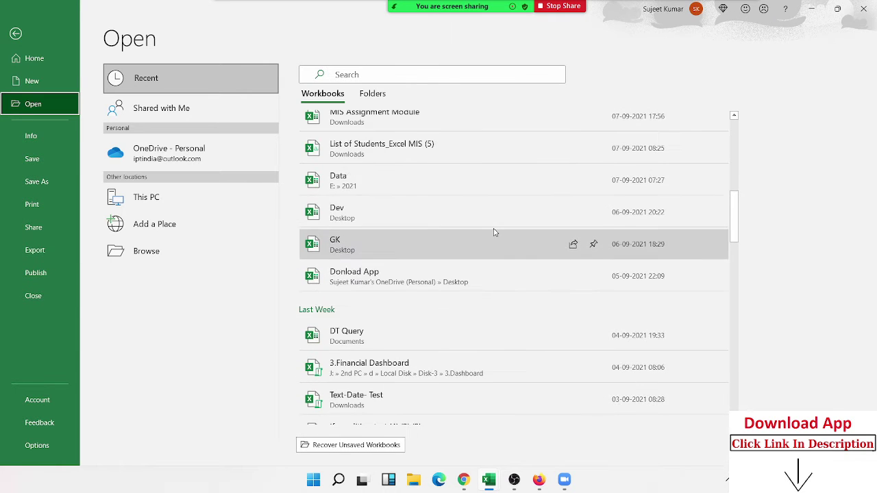
{"action": "scroll", "coordinate": [496, 231], "scroll_direction": "up", "scroll_amount": 5}
{"action": "scroll", "coordinate": [503, 199], "scroll_direction": "up", "scroll_amount": 2}
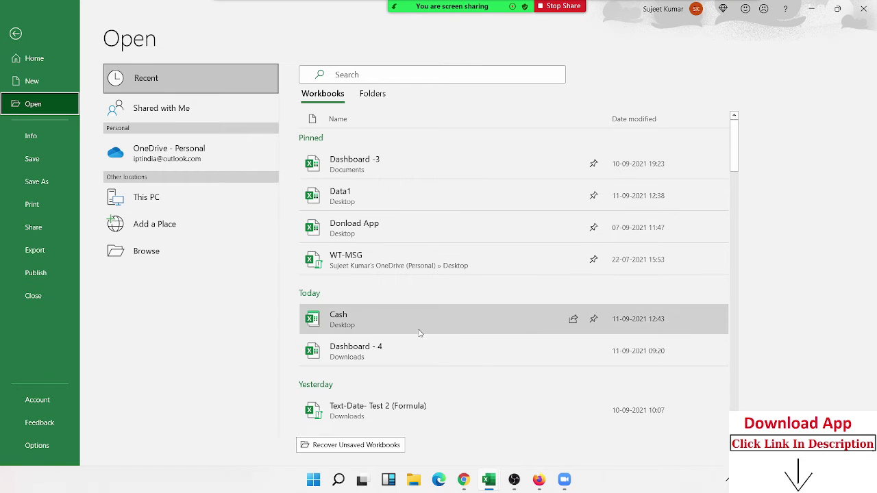
{"action": "scroll", "coordinate": [306, 300], "scroll_direction": "down", "scroll_amount": 2}
{"action": "scroll", "coordinate": [306, 299], "scroll_direction": "down", "scroll_amount": 1}
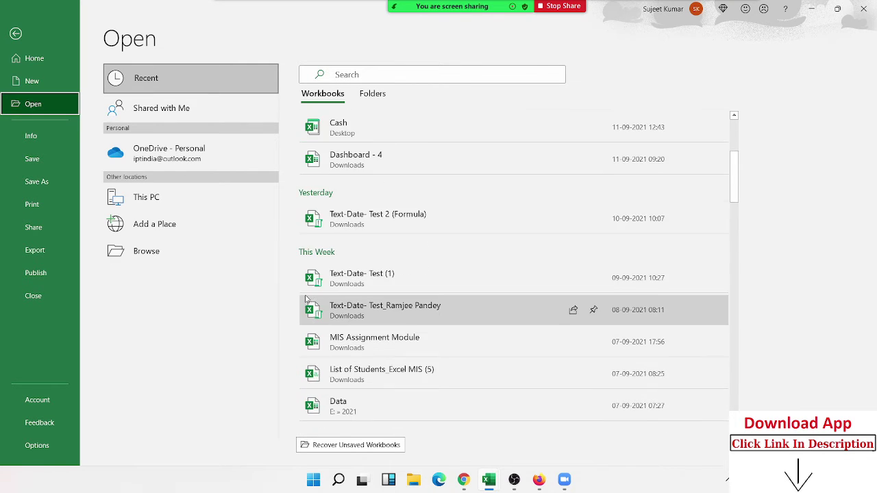
{"action": "scroll", "coordinate": [307, 300], "scroll_direction": "down", "scroll_amount": 1}
{"action": "scroll", "coordinate": [307, 298], "scroll_direction": "down", "scroll_amount": 1}
{"action": "scroll", "coordinate": [307, 298], "scroll_direction": "down", "scroll_amount": 1}
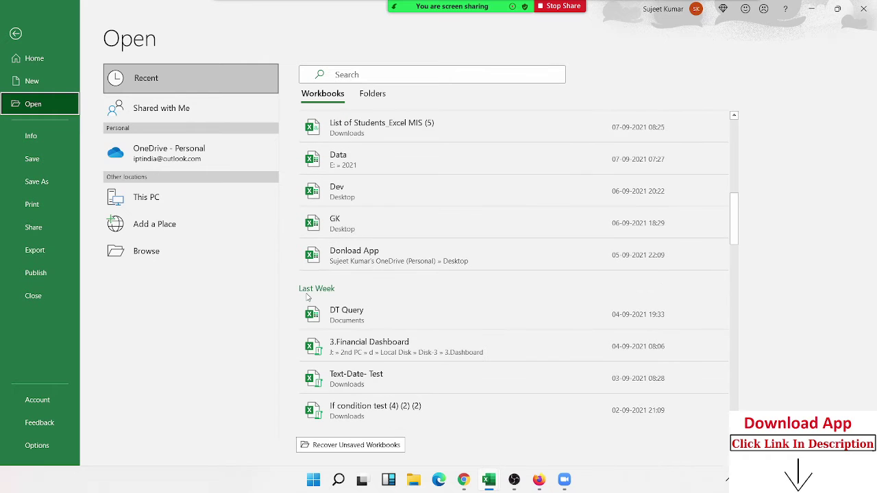
{"action": "scroll", "coordinate": [307, 297], "scroll_direction": "down", "scroll_amount": 1}
{"action": "scroll", "coordinate": [311, 296], "scroll_direction": "down", "scroll_amount": 3}
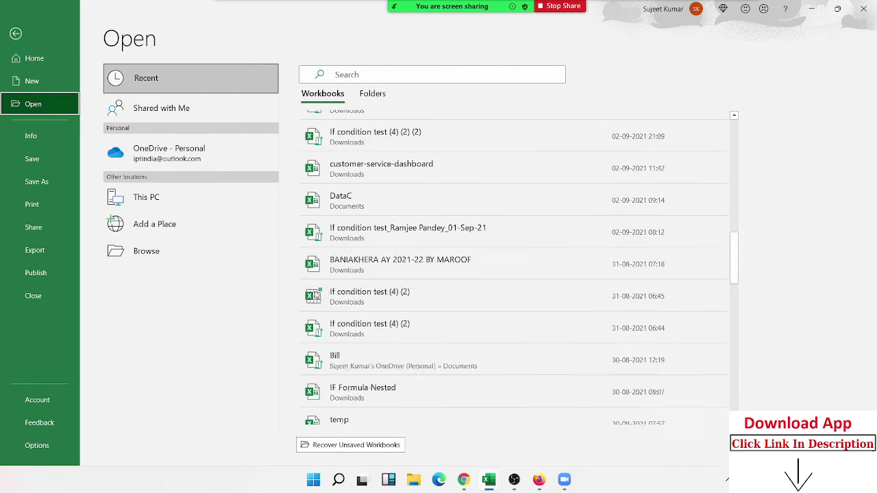
{"action": "scroll", "coordinate": [317, 294], "scroll_direction": "down", "scroll_amount": 2}
{"action": "scroll", "coordinate": [316, 295], "scroll_direction": "down", "scroll_amount": 1}
{"action": "scroll", "coordinate": [316, 293], "scroll_direction": "down", "scroll_amount": 2}
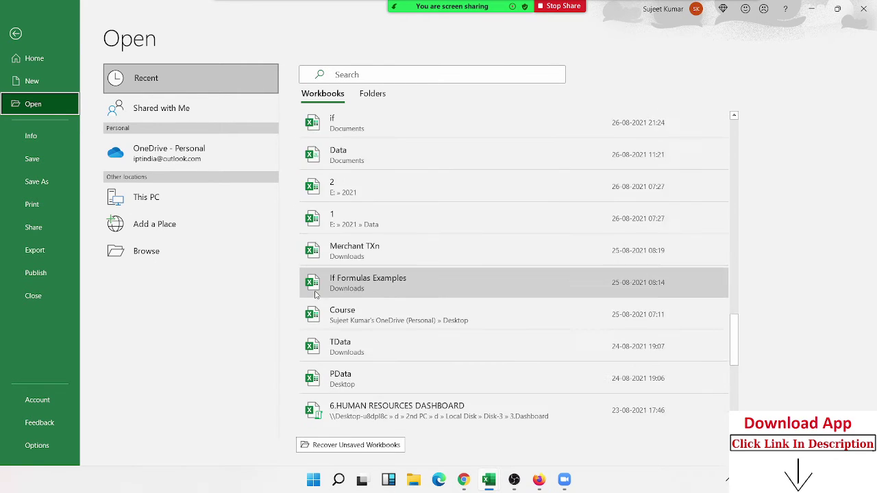
{"action": "scroll", "coordinate": [316, 294], "scroll_direction": "down", "scroll_amount": 1}
{"action": "scroll", "coordinate": [316, 294], "scroll_direction": "up", "scroll_amount": 3}
{"action": "scroll", "coordinate": [317, 294], "scroll_direction": "up", "scroll_amount": 3}
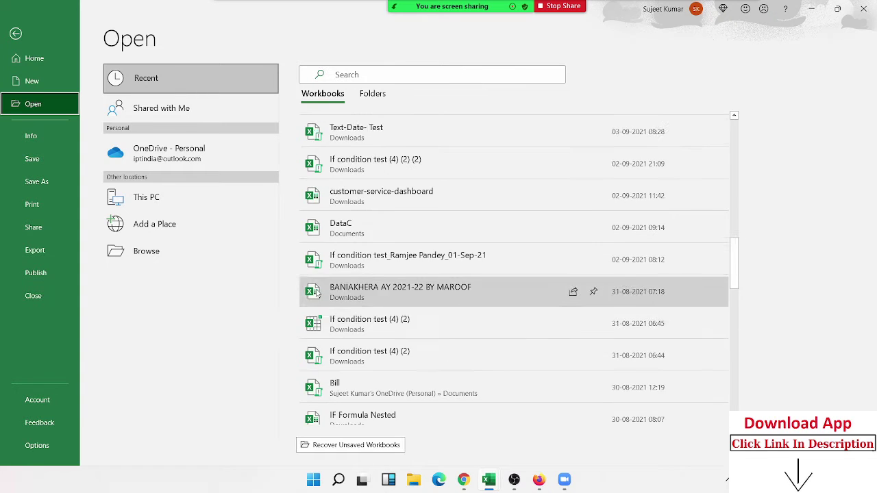
{"action": "scroll", "coordinate": [317, 293], "scroll_direction": "up", "scroll_amount": 3}
{"action": "scroll", "coordinate": [316, 293], "scroll_direction": "up", "scroll_amount": 3}
{"action": "scroll", "coordinate": [317, 293], "scroll_direction": "up", "scroll_amount": 1}
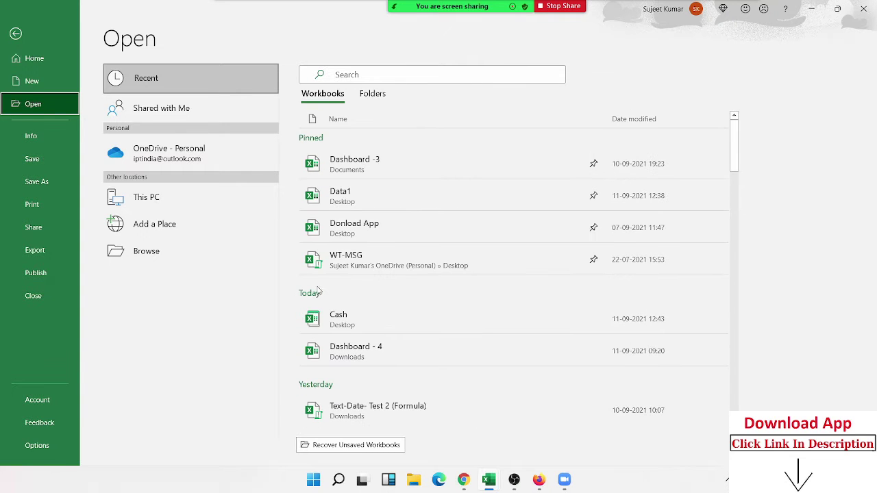
Show recent folders, return to Open, view the Info page, then minimize Excel
{"action": "left_click", "coordinate": [373, 95]}
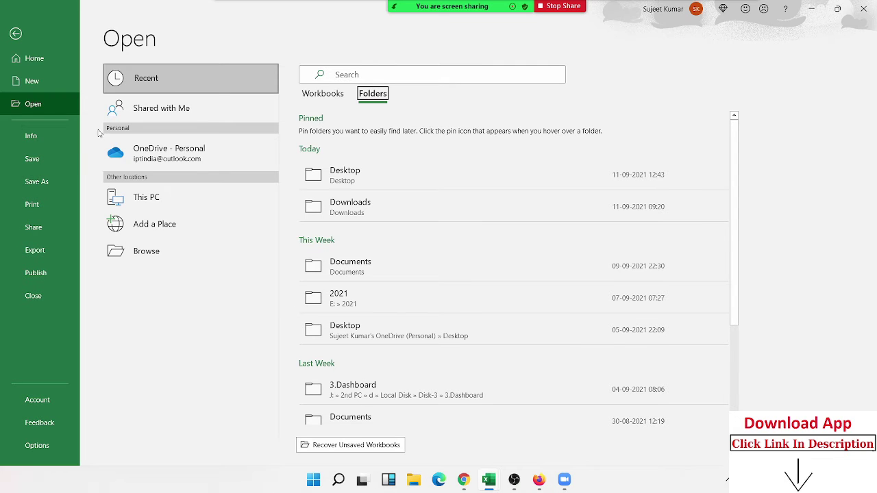
{"action": "left_click", "coordinate": [27, 104]}
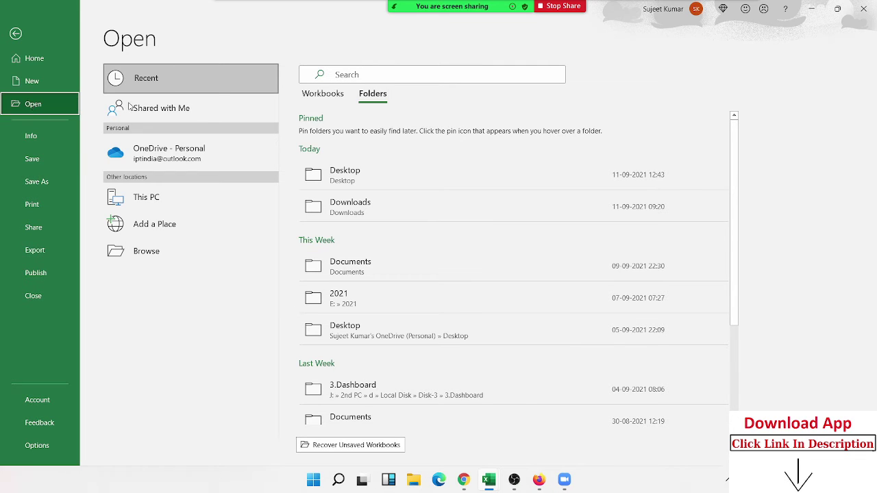
{"action": "left_click", "coordinate": [30, 136]}
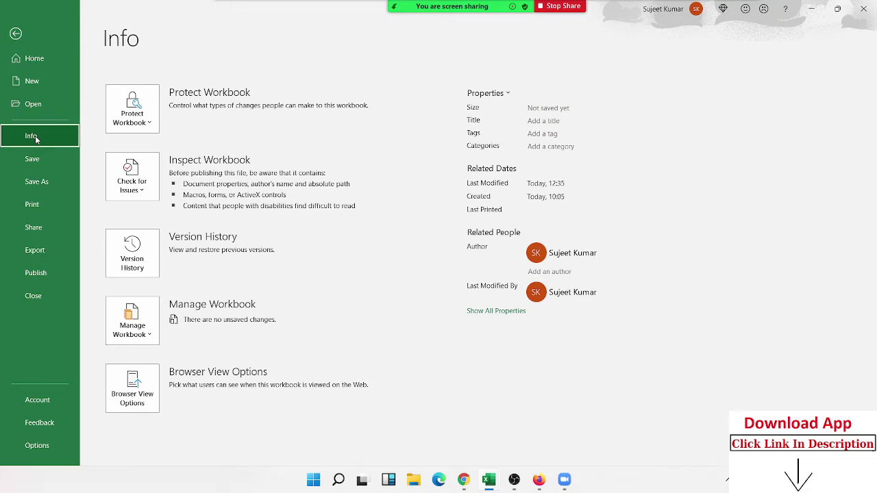
{"action": "left_click", "coordinate": [823, 9]}
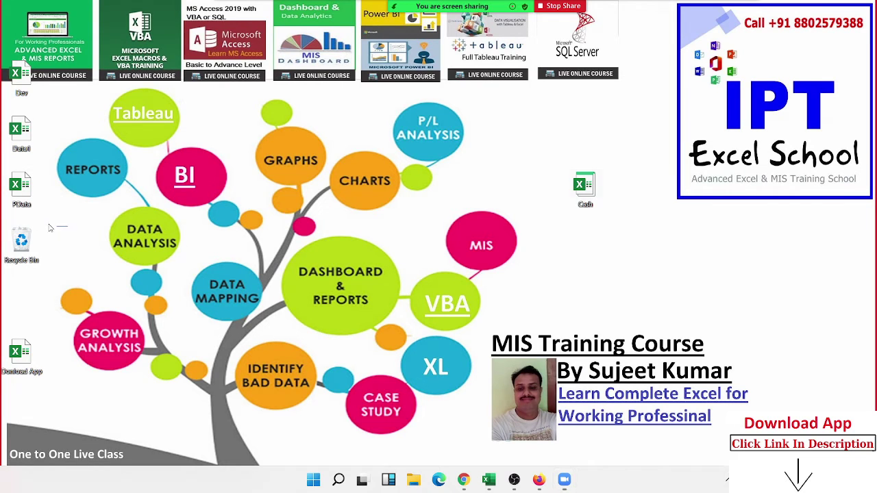
Drag-select desktop icons such as PData, then clear the selection
{"action": "left_click_drag", "start_coordinate": [67, 225], "coordinate": [1, 167]}
{"action": "left_click_drag", "start_coordinate": [92, 226], "coordinate": [3, 168]}
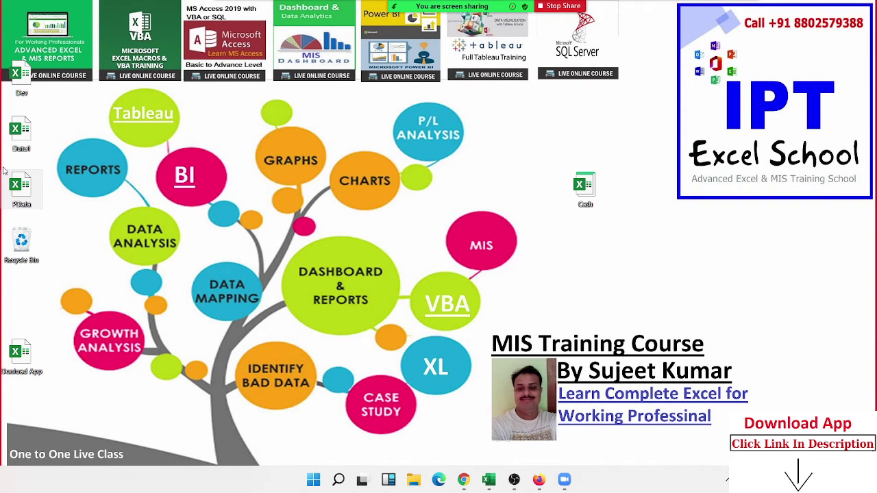
{"action": "left_click", "coordinate": [150, 236]}
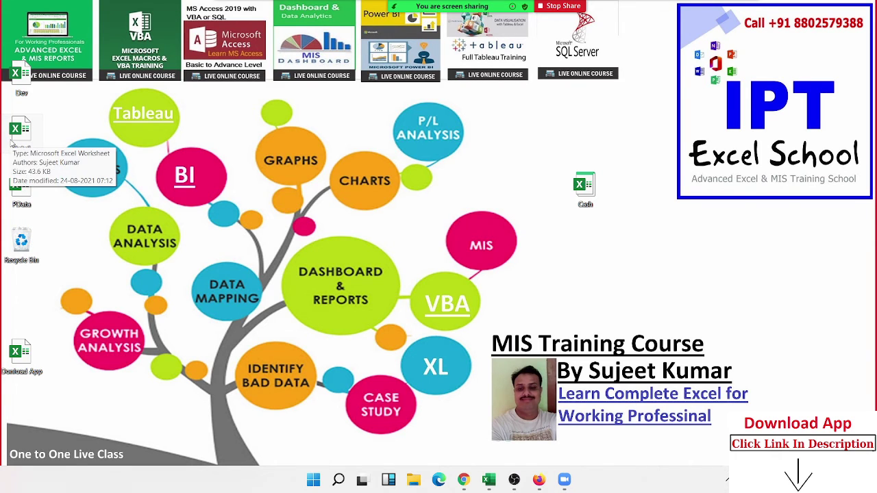
Open the Data1 file's Properties dialog, reposition it, and close it
{"action": "right_click", "coordinate": [14, 144]}
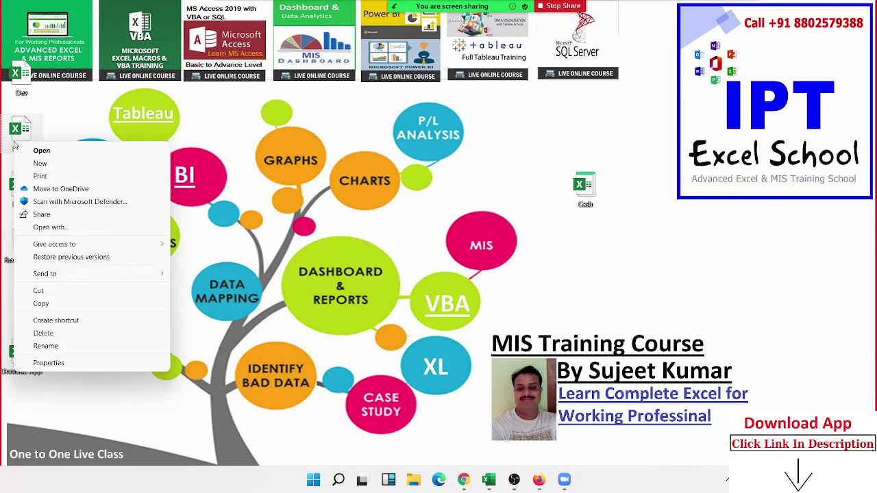
{"action": "left_click", "coordinate": [48, 363]}
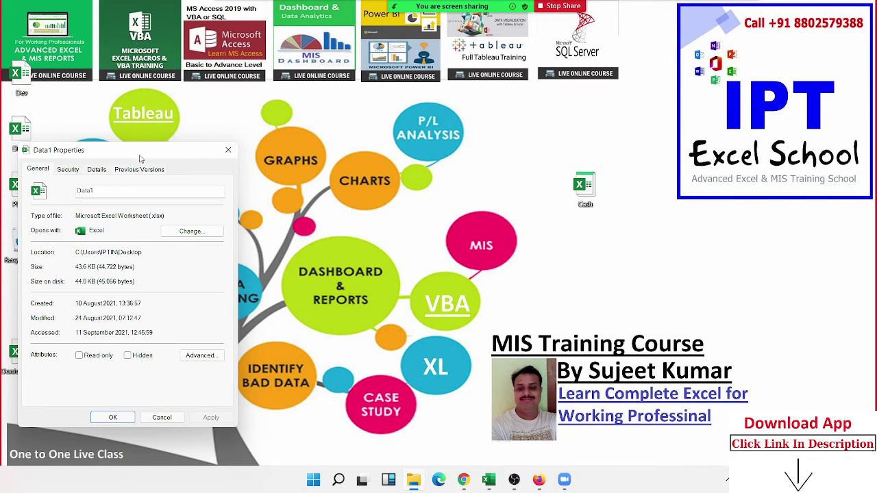
{"action": "left_click_drag", "start_coordinate": [140, 159], "coordinate": [271, 132]}
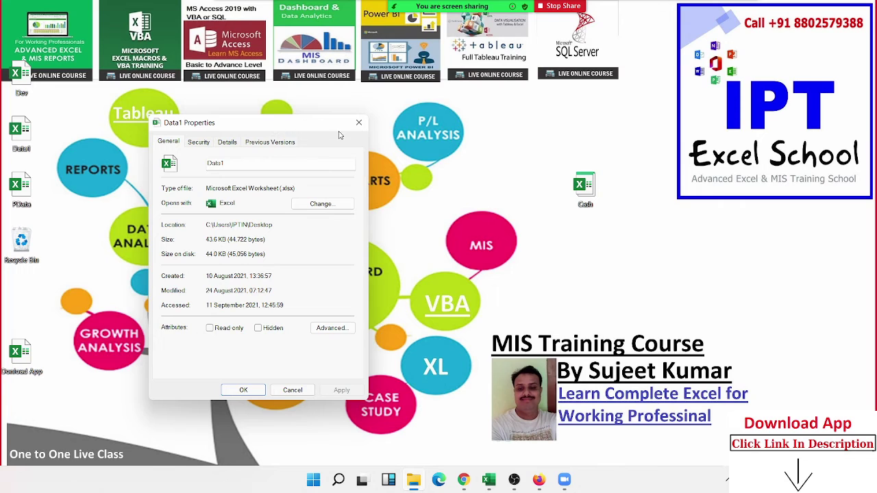
{"action": "left_click", "coordinate": [358, 122]}
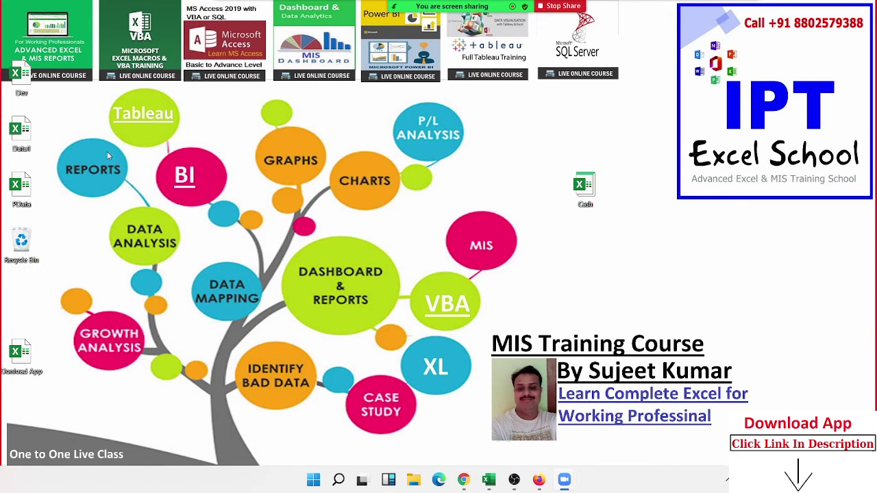
Reopen Data1's Properties, inspect the Title and Subject rows on Details, then close it
{"action": "right_click", "coordinate": [20, 142]}
{"action": "left_click", "coordinate": [93, 363]}
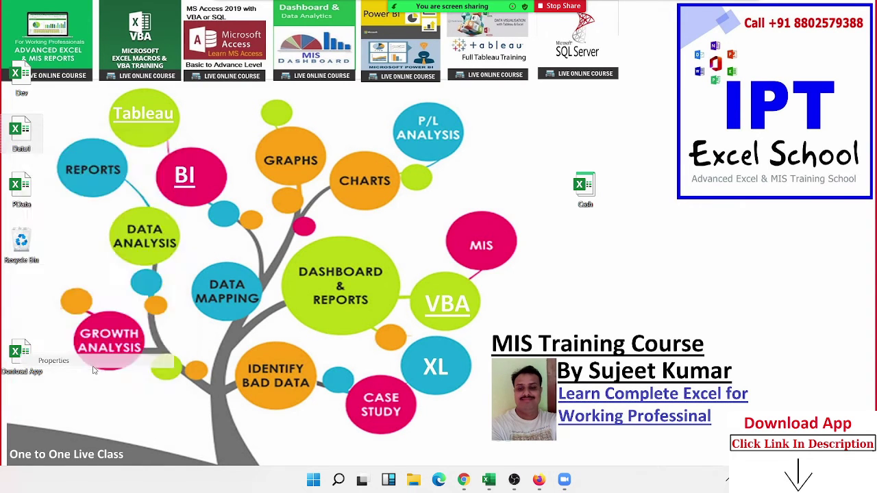
{"action": "left_click_drag", "start_coordinate": [130, 147], "coordinate": [283, 105]}
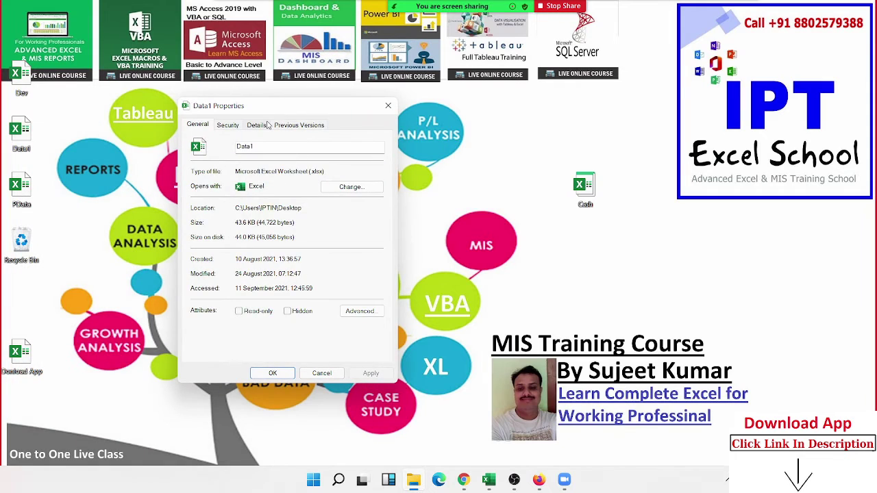
{"action": "left_click", "coordinate": [268, 125]}
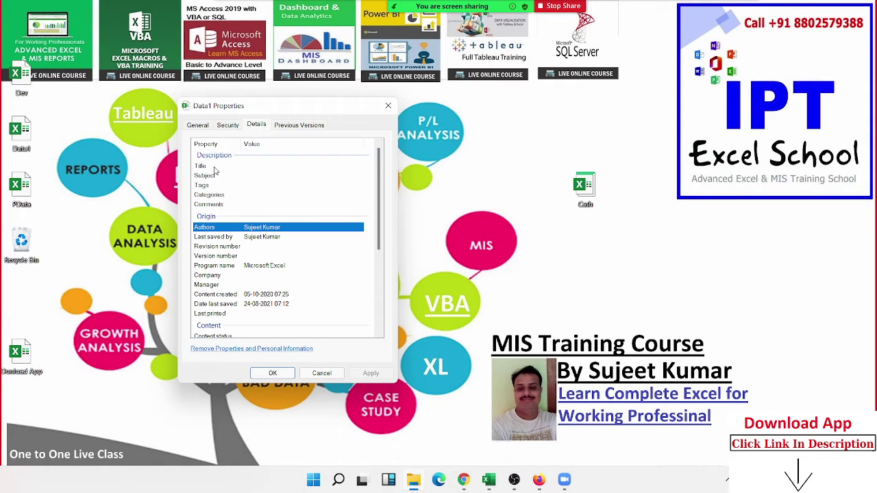
{"action": "left_click", "coordinate": [250, 166]}
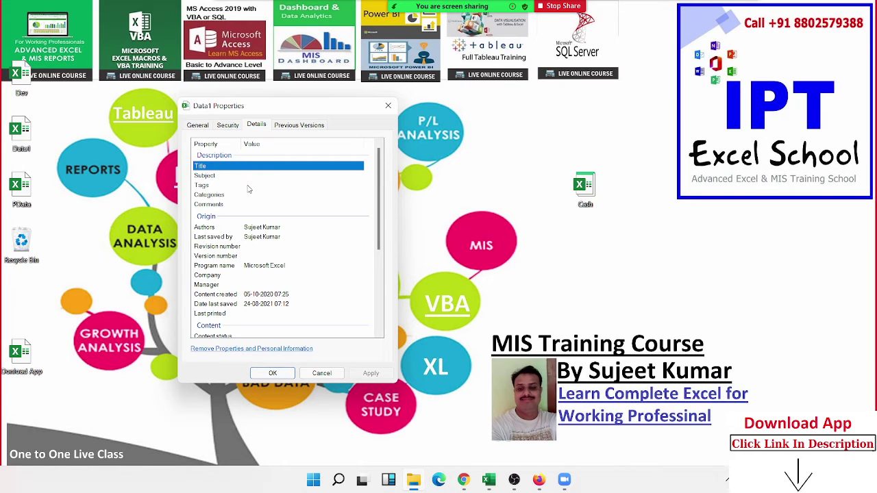
{"action": "left_click", "coordinate": [249, 177]}
{"action": "left_click", "coordinate": [256, 166]}
{"action": "left_click", "coordinate": [277, 178]}
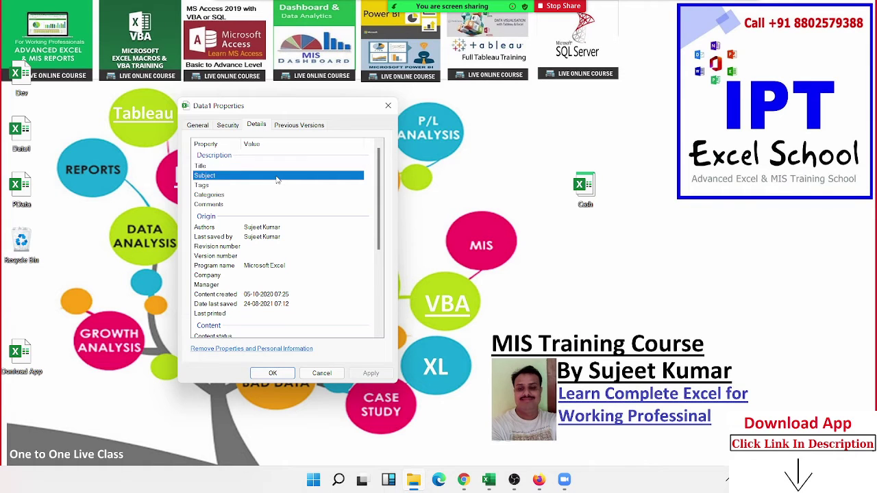
{"action": "left_click", "coordinate": [388, 105]}
Bring the Data1 workbook window forward and close it
{"action": "mouse_move", "coordinate": [489, 480]}
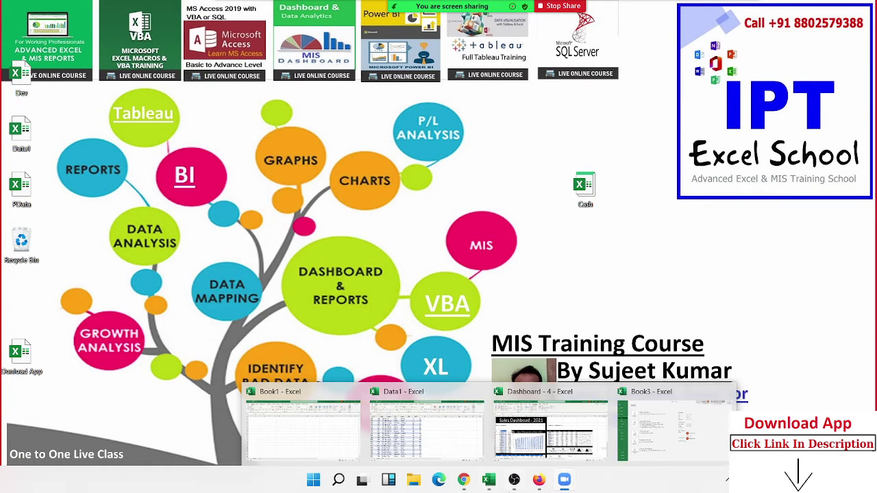
{"action": "left_click", "coordinate": [425, 425]}
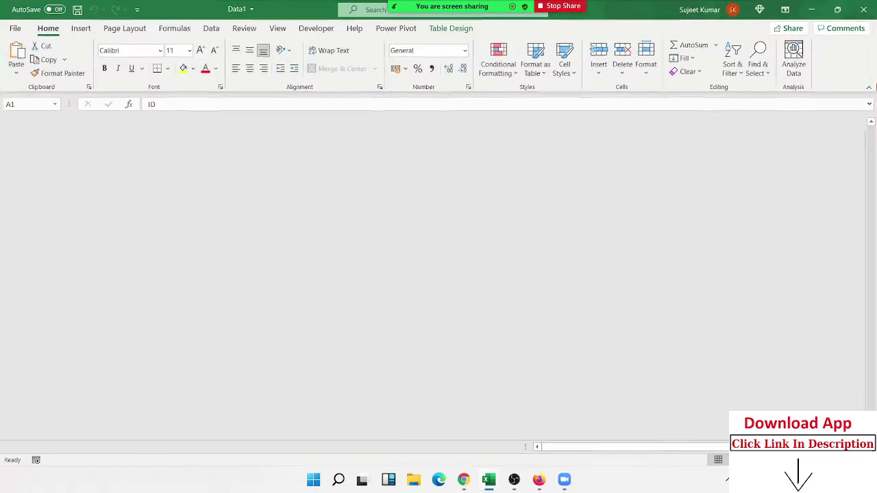
{"action": "left_click", "coordinate": [861, 11]}
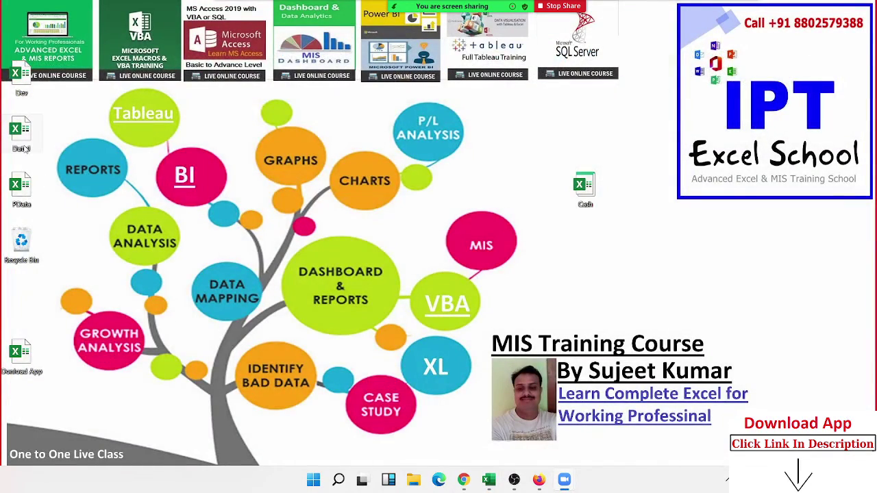
Open Data1's Details properties and set its Title to 'This Example Data'
{"action": "right_click", "coordinate": [25, 144]}
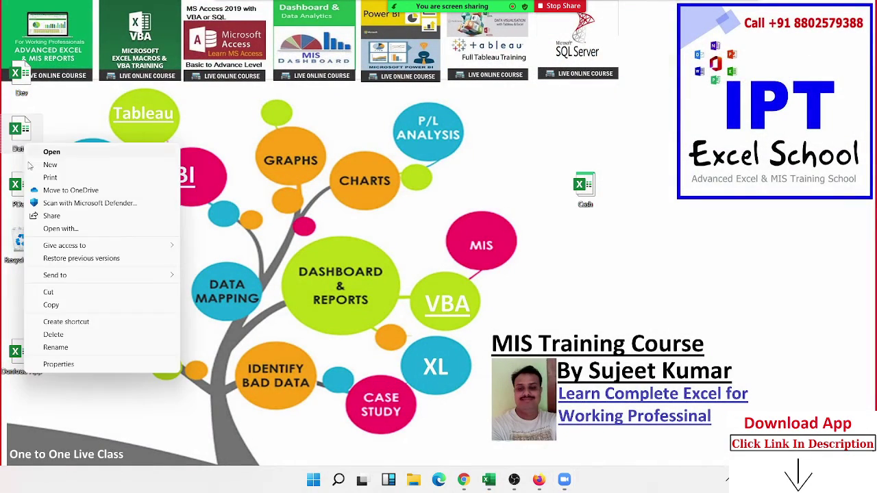
{"action": "left_click", "coordinate": [59, 365]}
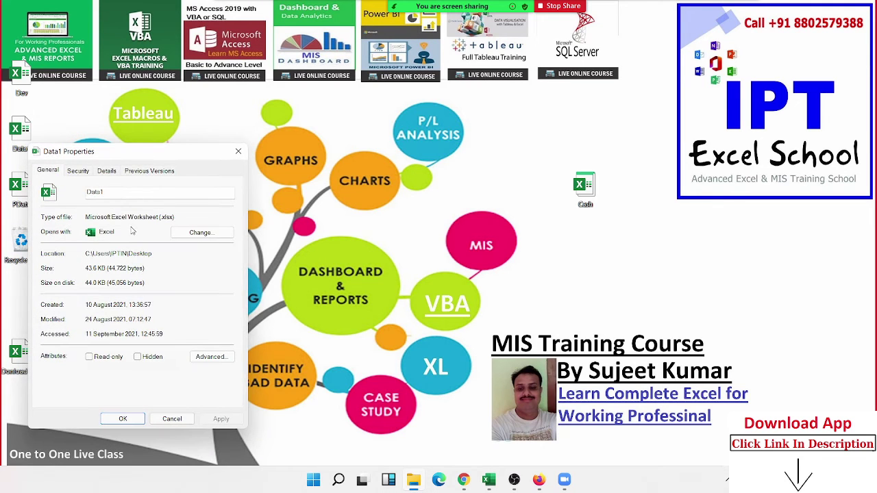
{"action": "left_click", "coordinate": [112, 171]}
{"action": "left_click", "coordinate": [143, 212]}
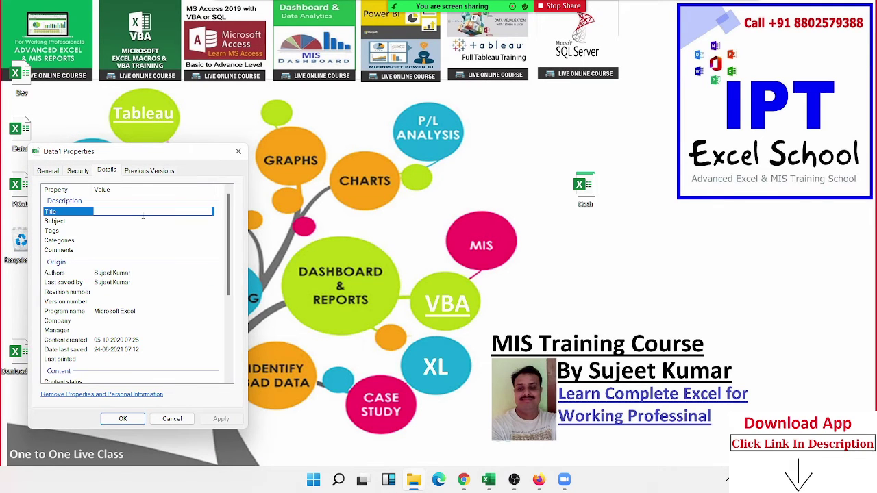
{"action": "left_click_drag", "start_coordinate": [139, 154], "coordinate": [334, 96]}
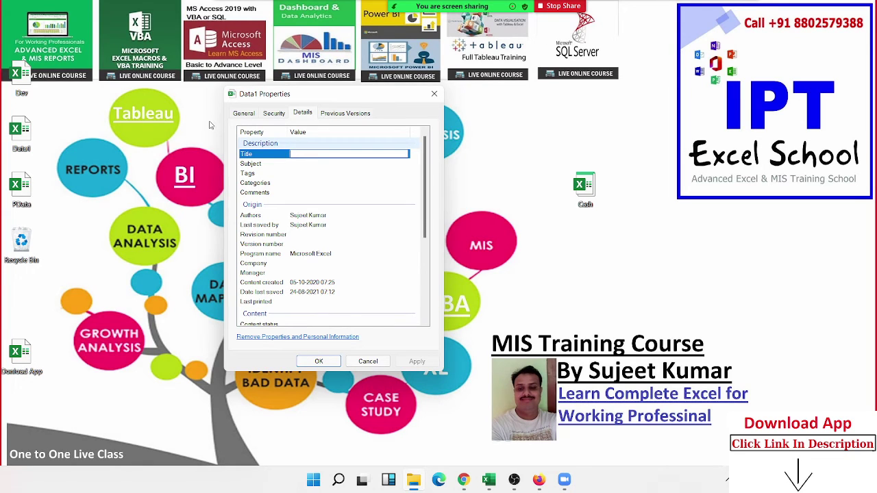
{"action": "type", "text": "This"}
{"action": "type", "text": " Exam"}
{"action": "type", "text": "op"}
{"action": "key", "text": "BackSpace"}
{"action": "key", "text": "BackSpace"}
{"action": "type", "text": "p"}
{"action": "type", "text": "le Dat"}
{"action": "type", "text": "a"}
{"action": "left_click", "coordinate": [298, 165]}
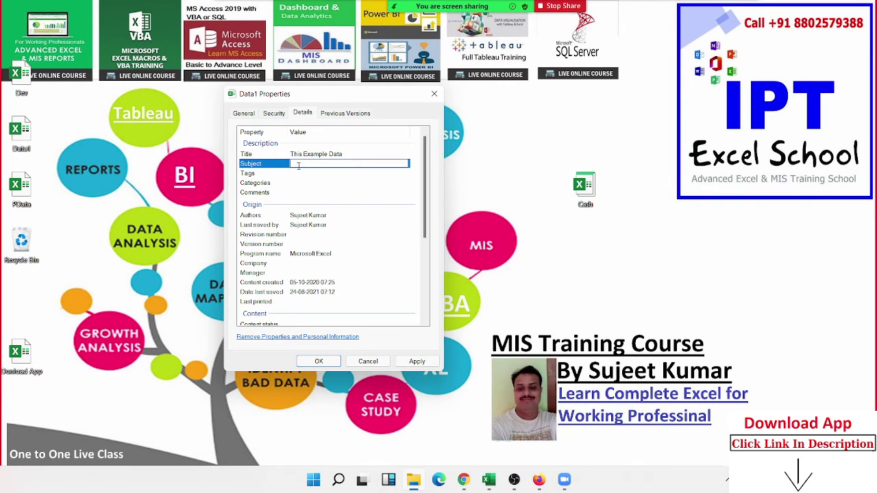
Select and delete the existing Authors value
{"action": "left_click", "coordinate": [319, 215]}
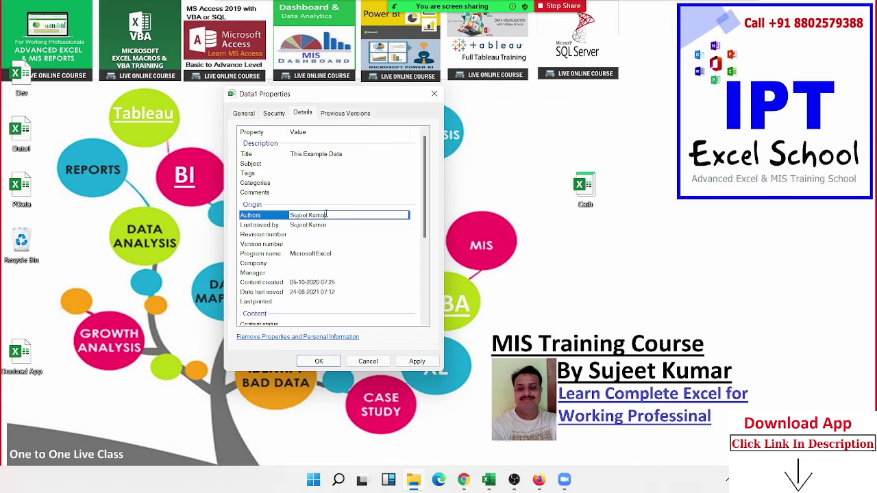
{"action": "left_click_drag", "start_coordinate": [330, 215], "coordinate": [250, 214]}
{"action": "key", "text": "BackSpace"}
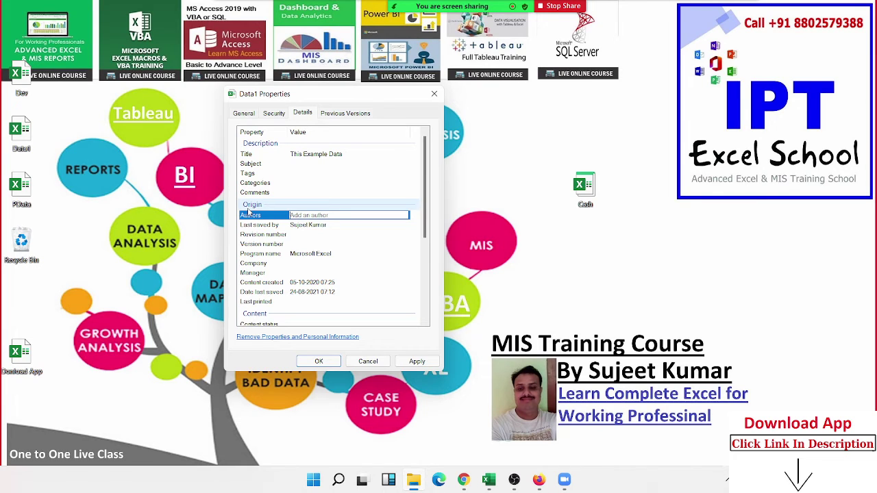
Re-enter the author's name, type Pivot and sort tags into Tags, and confirm
{"action": "type", "text": "Sujeet Kumar"}
{"action": "key", "text": "Return"}
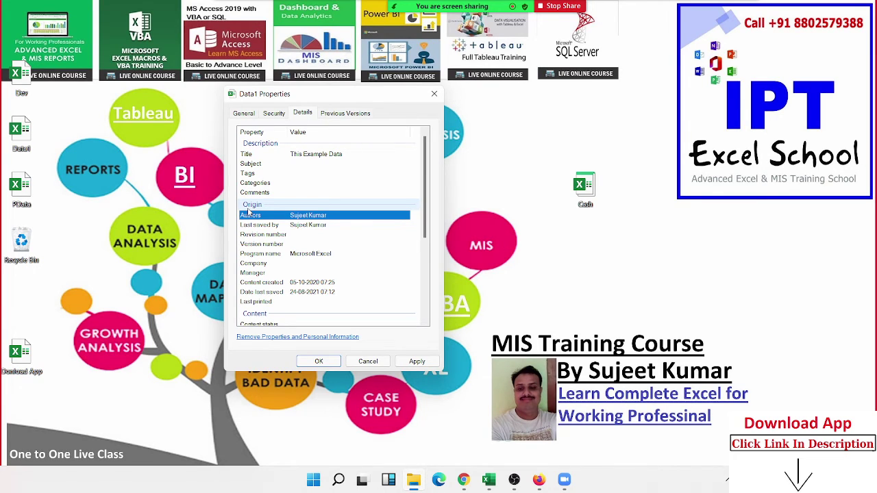
{"action": "left_click", "coordinate": [300, 173]}
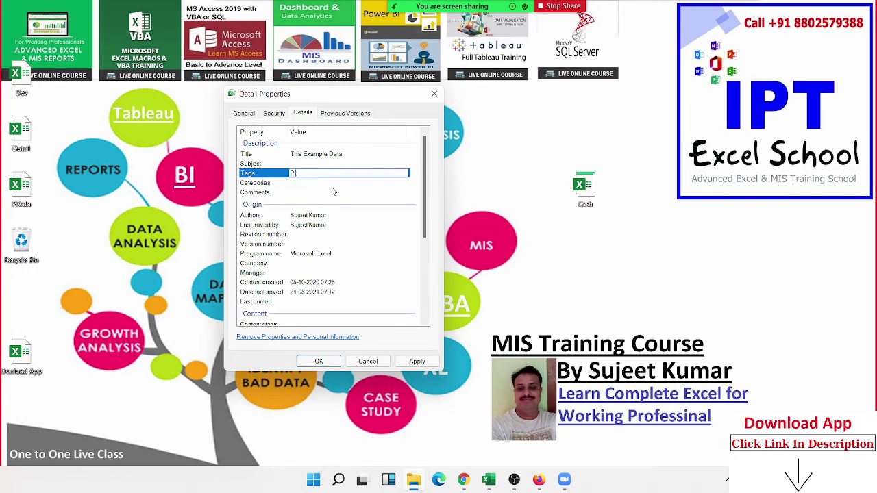
{"action": "type", "text": "Pivot"}
{"action": "type", "text": ";File"}
{"action": "key", "text": "BackSpace"}
{"action": "type", "text": "te"}
{"action": "type", "text": "so"}
{"action": "type", "text": "r;t"}
{"action": "left_click", "coordinate": [417, 361]}
Save and close the properties window, then dismiss the desktop context menu
{"action": "left_click", "coordinate": [319, 361]}
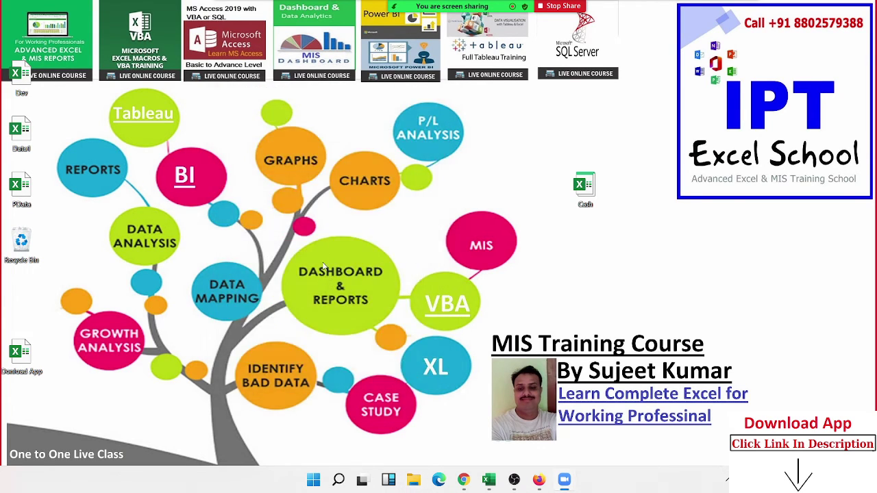
{"action": "right_click", "coordinate": [329, 214]}
{"action": "left_click", "coordinate": [85, 211]}
Search the Desktop folder in File Explorer for 'filter'
{"action": "mouse_move", "coordinate": [15, 146]}
{"action": "left_click", "coordinate": [413, 481]}
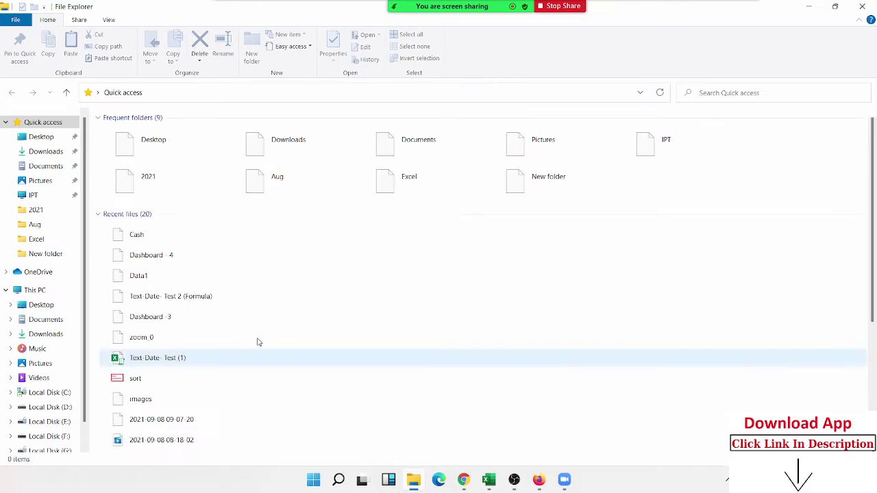
{"action": "left_click", "coordinate": [41, 136]}
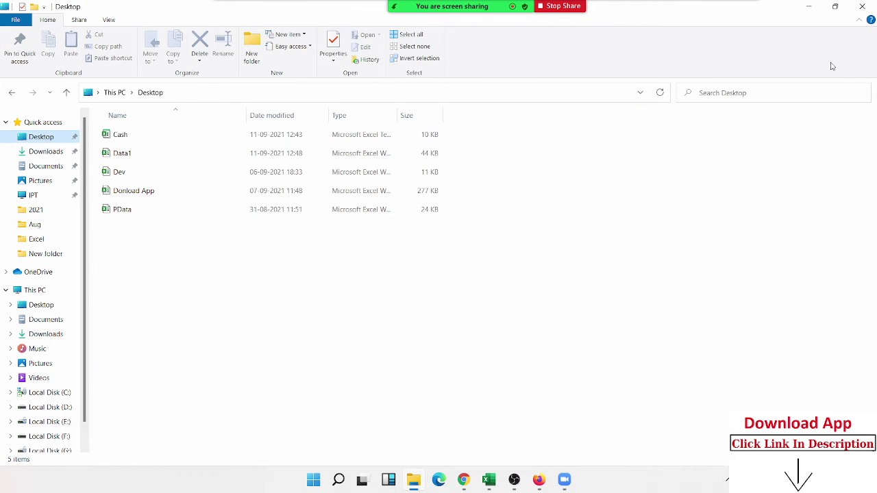
{"action": "left_click", "coordinate": [812, 95]}
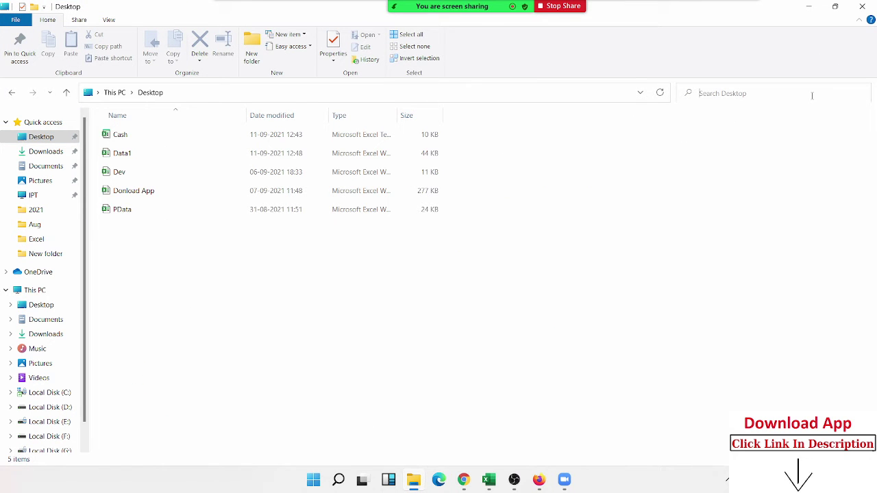
{"action": "type", "text": "filter"}
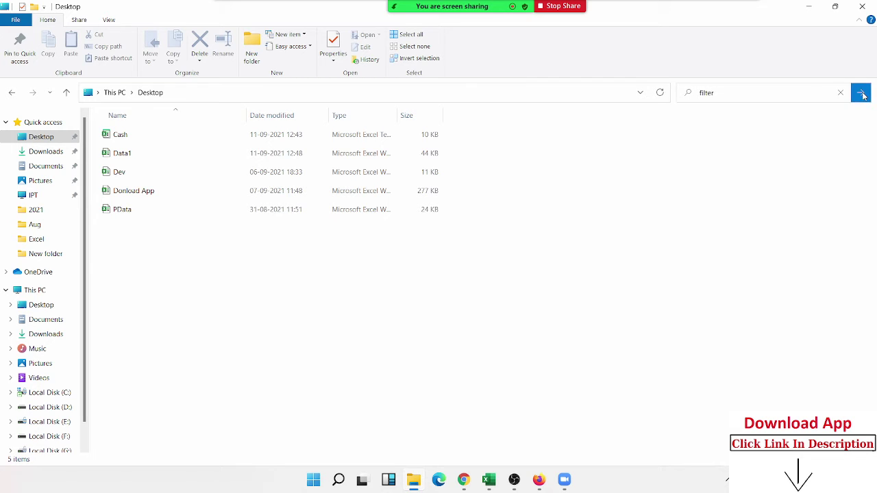
{"action": "key", "text": "Return"}
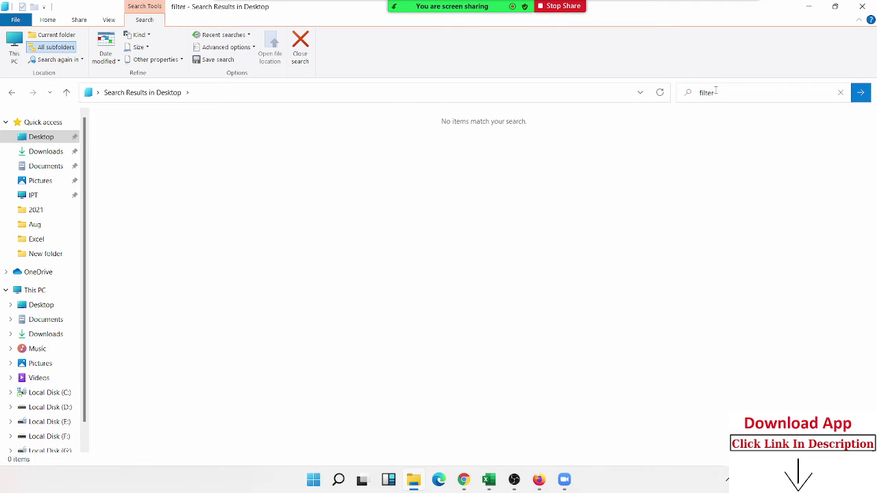
Replace the search with 'pivot' to find Data1, then close File Explorer
{"action": "left_click", "coordinate": [717, 92]}
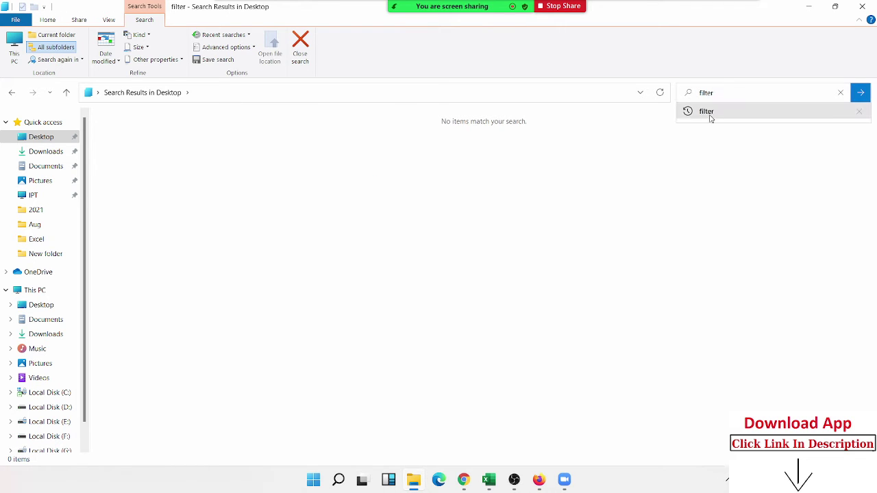
{"action": "double_click", "coordinate": [716, 91]}
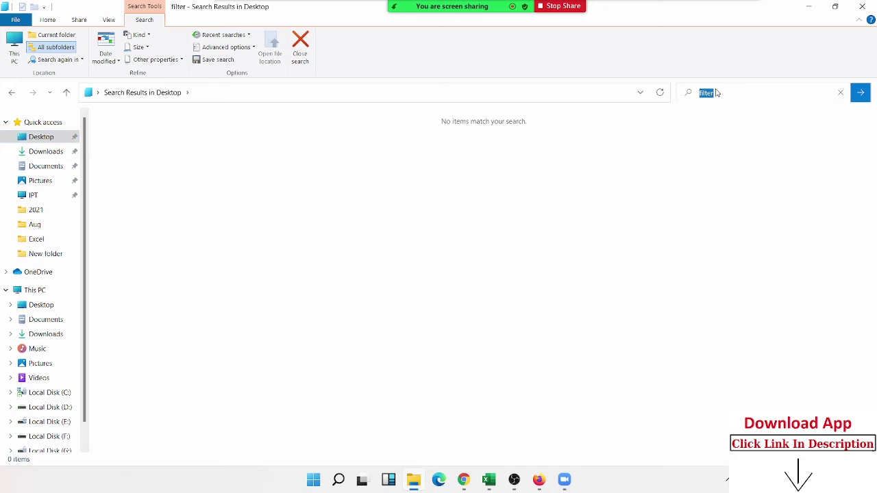
{"action": "type", "text": "pi"}
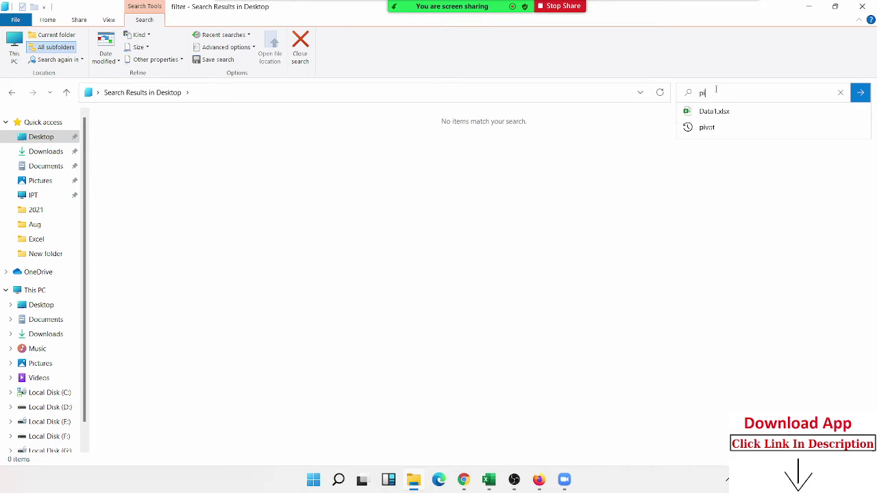
{"action": "type", "text": "vot"}
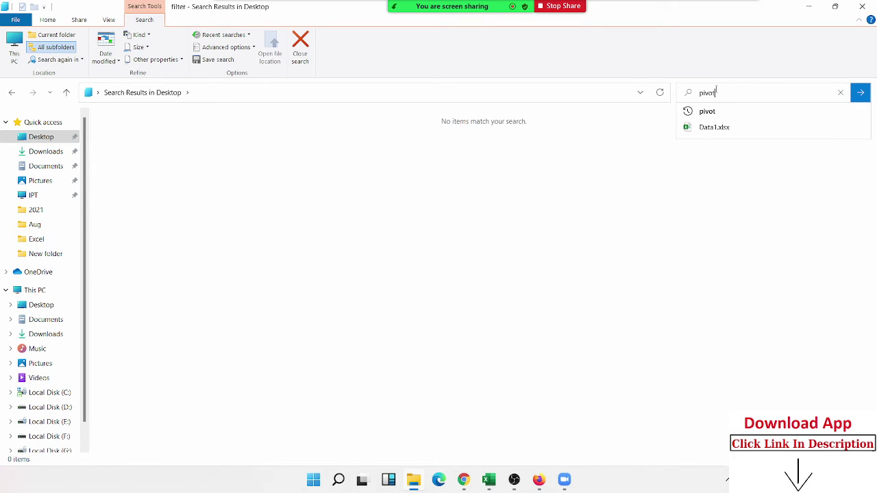
{"action": "key", "text": "Return"}
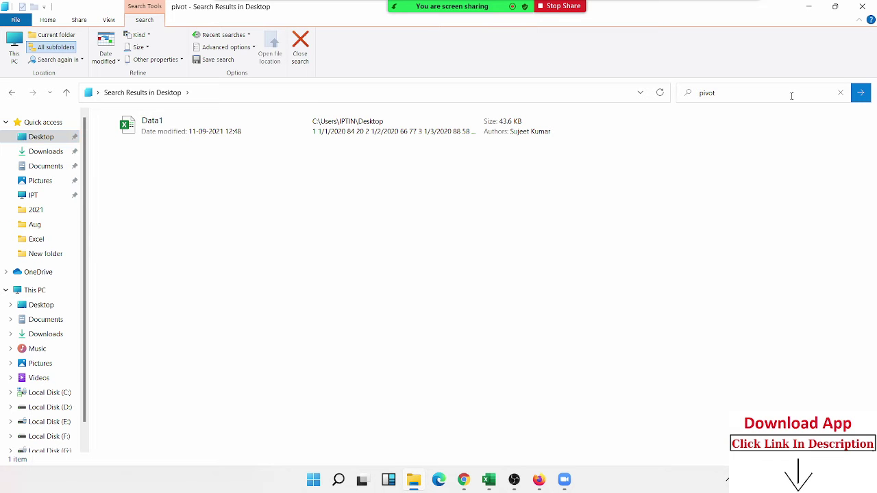
{"action": "left_click", "coordinate": [873, 4]}
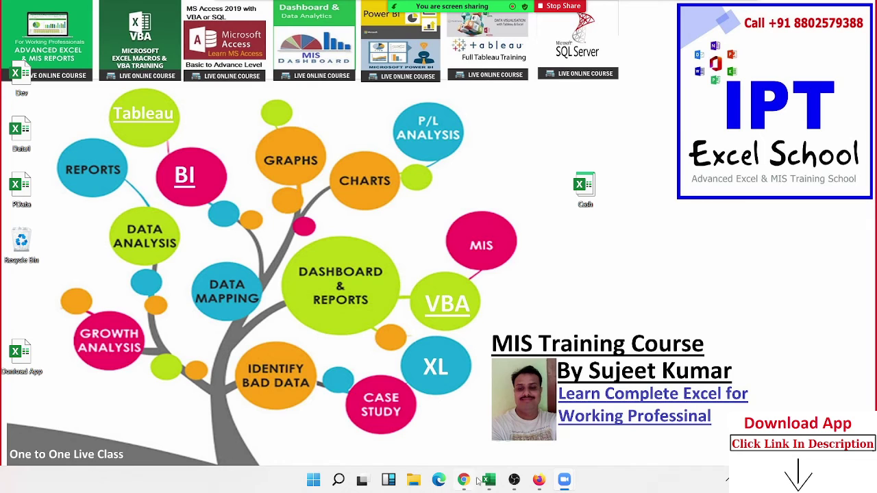
Bring Book1 to the front and move from the Info page to the Save As page
{"action": "mouse_move", "coordinate": [489, 480]}
{"action": "left_click", "coordinate": [356, 441]}
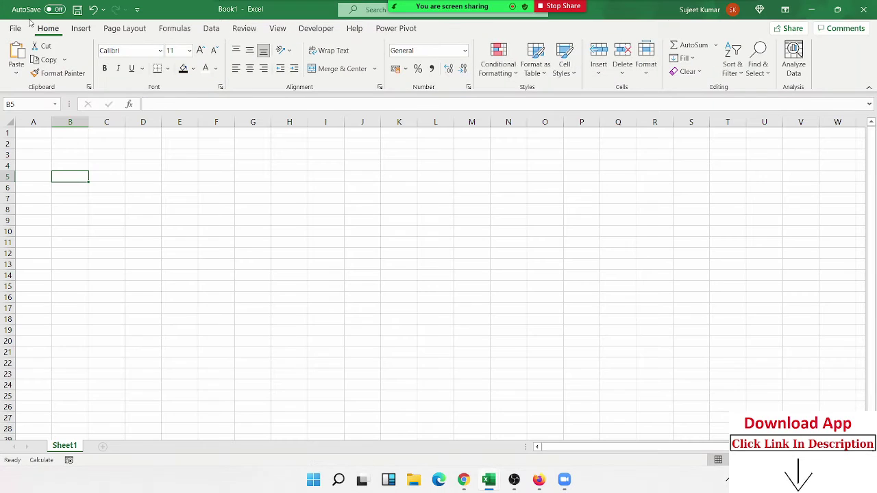
{"action": "left_click", "coordinate": [15, 30]}
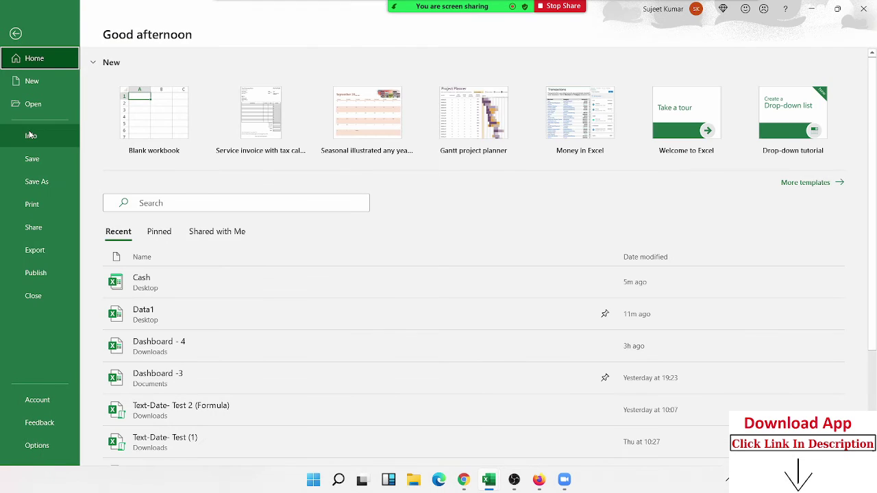
{"action": "left_click", "coordinate": [31, 136]}
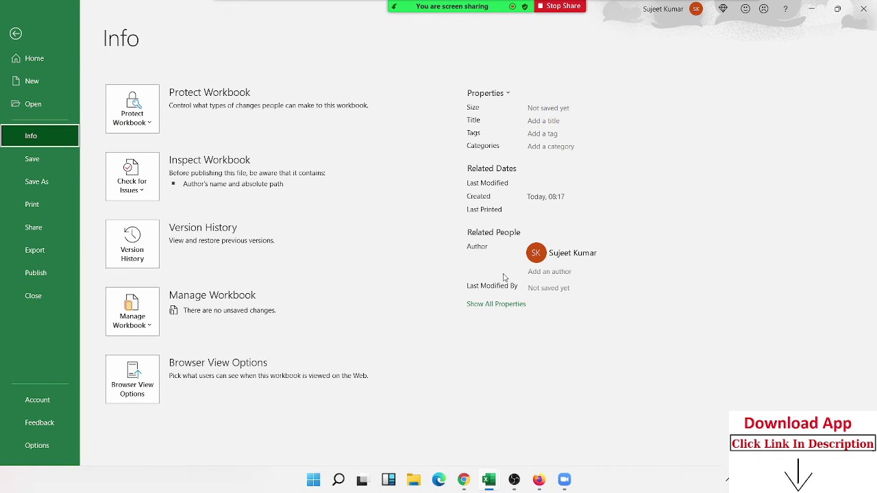
{"action": "left_click", "coordinate": [68, 163]}
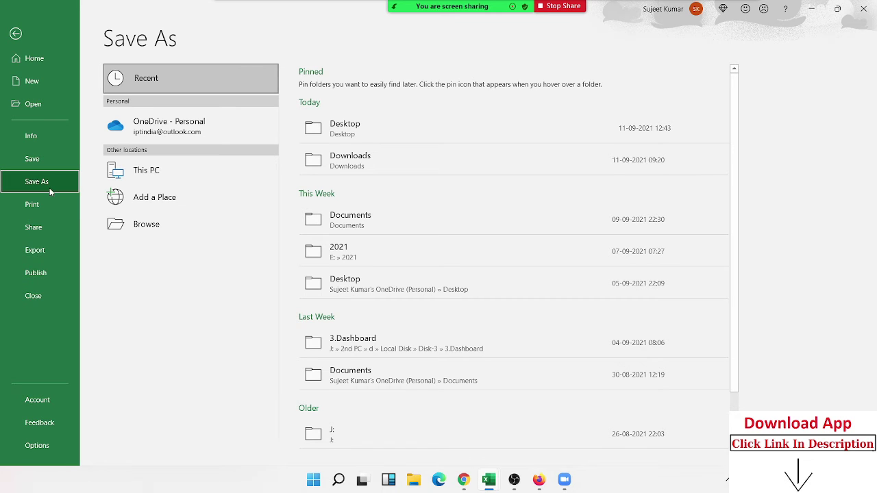
Open the Save As dialog on Documents, centre it, and choose Strict Open XML Spreadsheet
{"action": "left_click", "coordinate": [155, 231]}
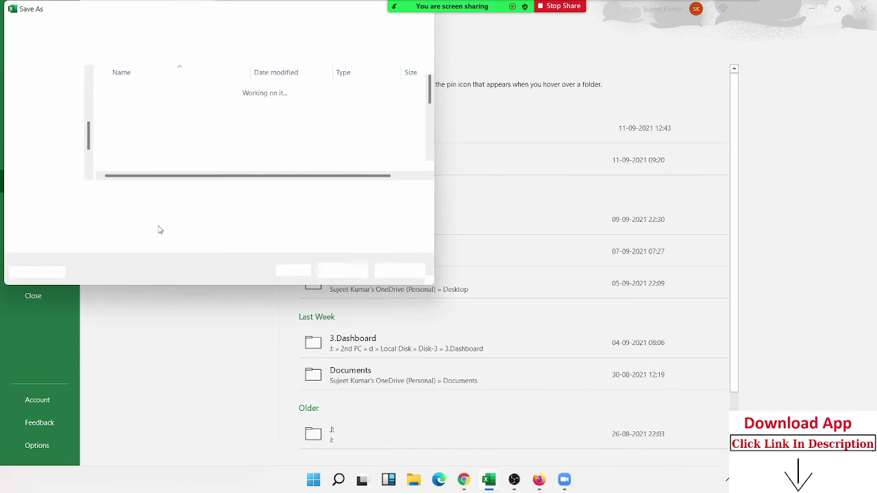
{"action": "left_click_drag", "start_coordinate": [171, 10], "coordinate": [413, 58]}
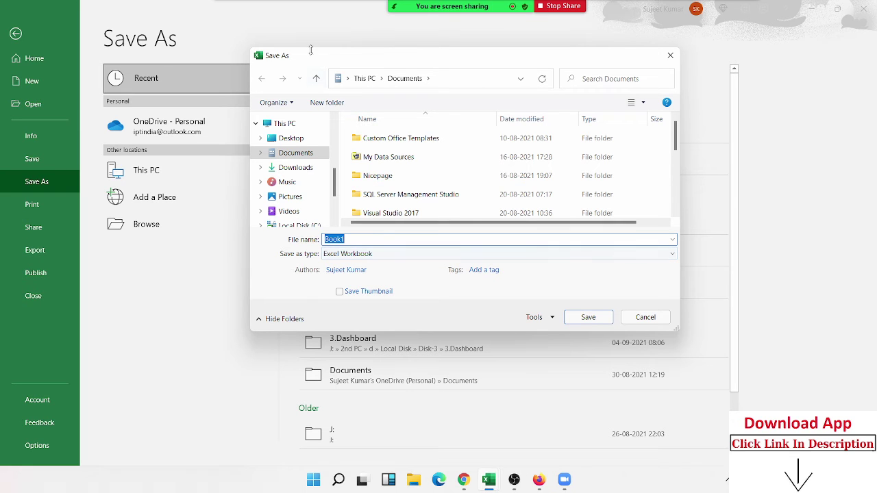
{"action": "left_click_drag", "start_coordinate": [310, 58], "coordinate": [302, 55]}
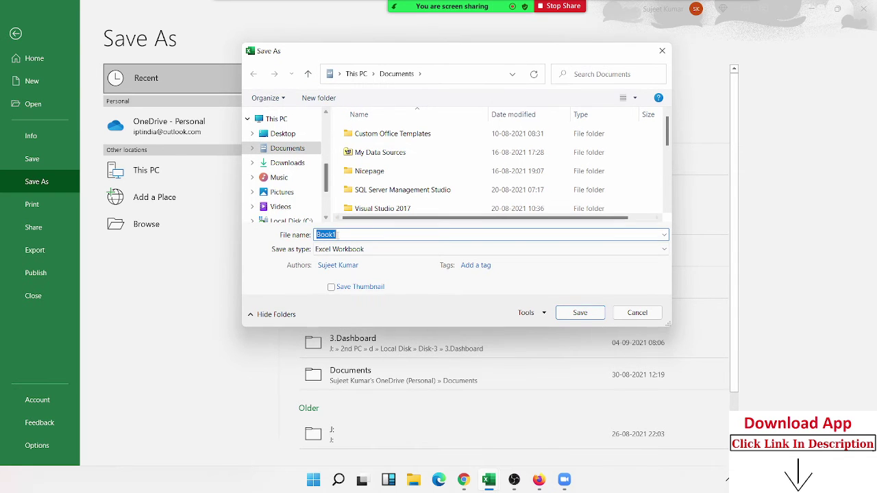
{"action": "left_click", "coordinate": [340, 249]}
{"action": "left_click", "coordinate": [341, 252]}
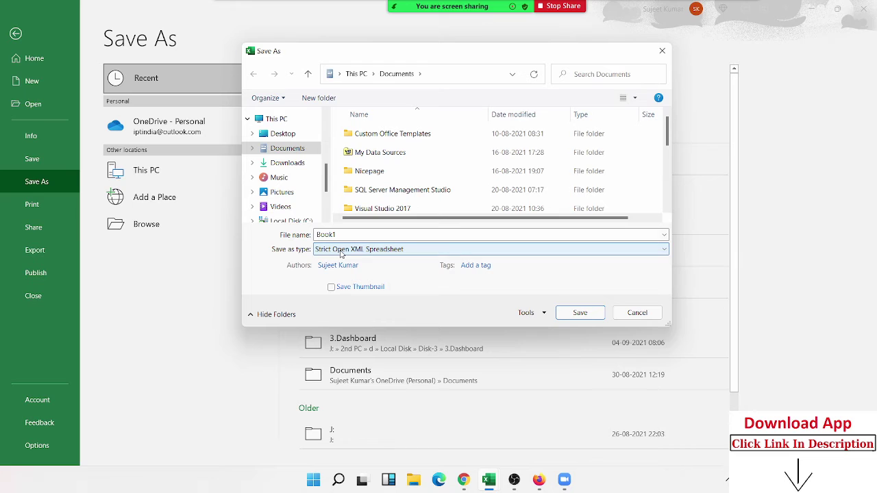
Reopen the Save as type list to review the available file formats
{"action": "left_click", "coordinate": [341, 250]}
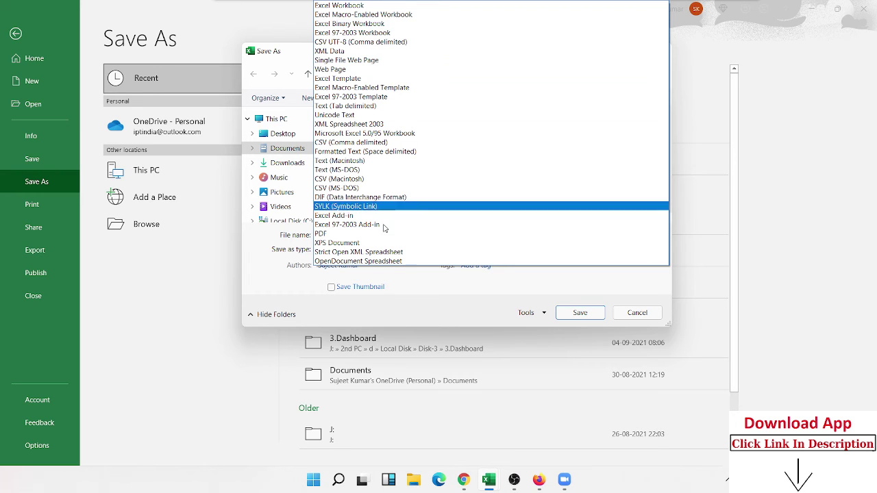
Keep Excel Workbook, try the Authors and Tags fields, then cancel the Save As dialog
{"action": "left_click", "coordinate": [310, 301]}
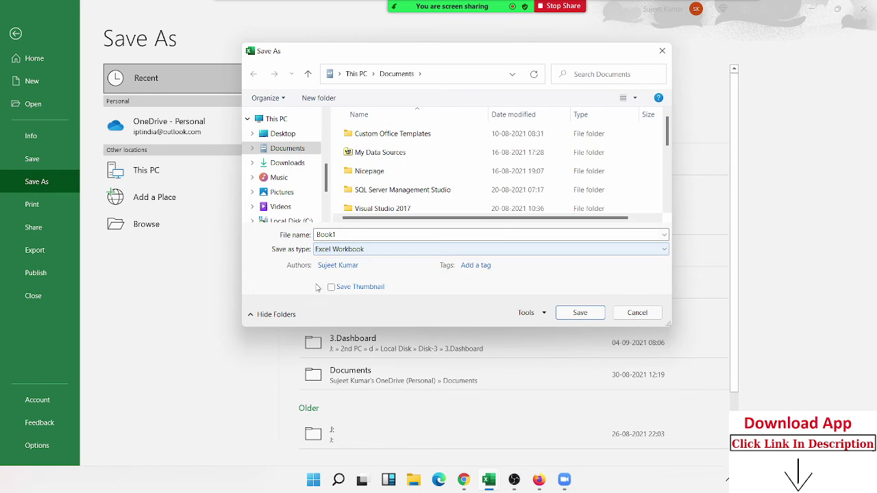
{"action": "left_click", "coordinate": [337, 268]}
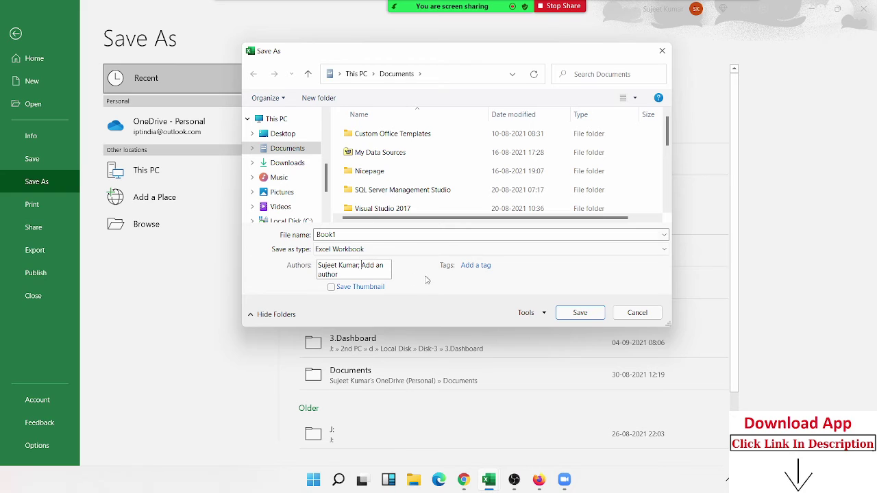
{"action": "left_click", "coordinate": [517, 266]}
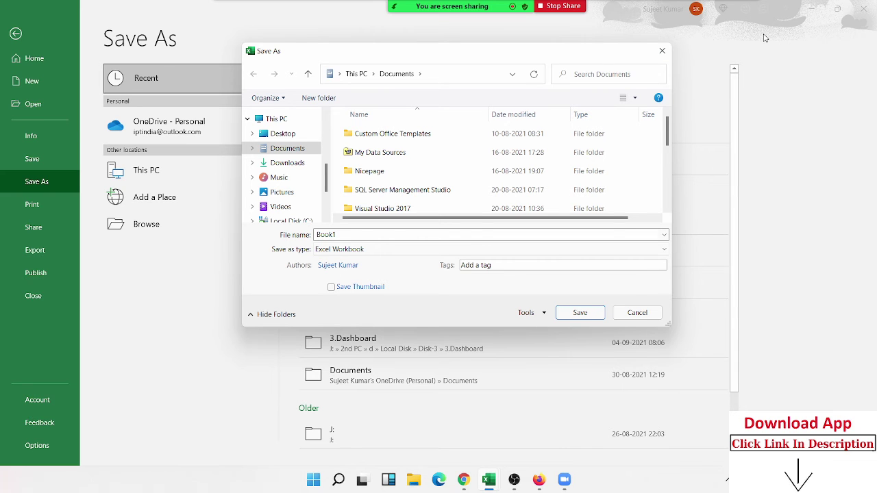
{"action": "left_click", "coordinate": [379, 252]}
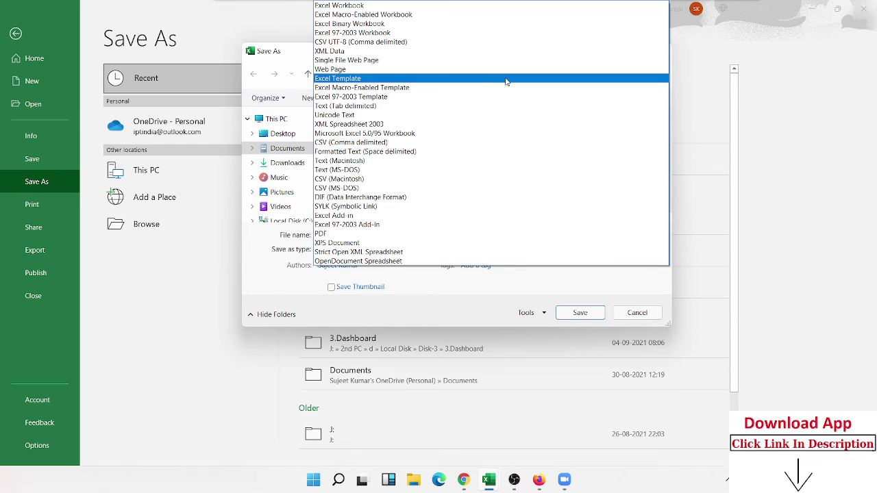
{"action": "left_click", "coordinate": [633, 313]}
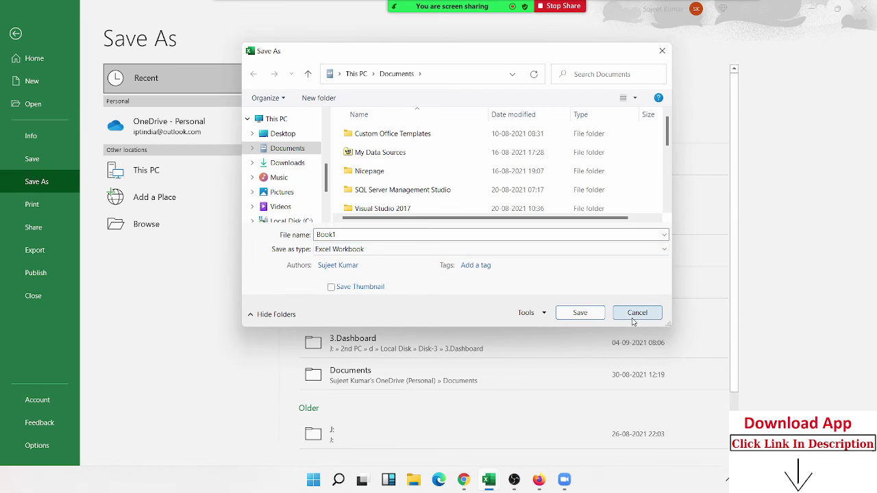
{"action": "left_click", "coordinate": [633, 313]}
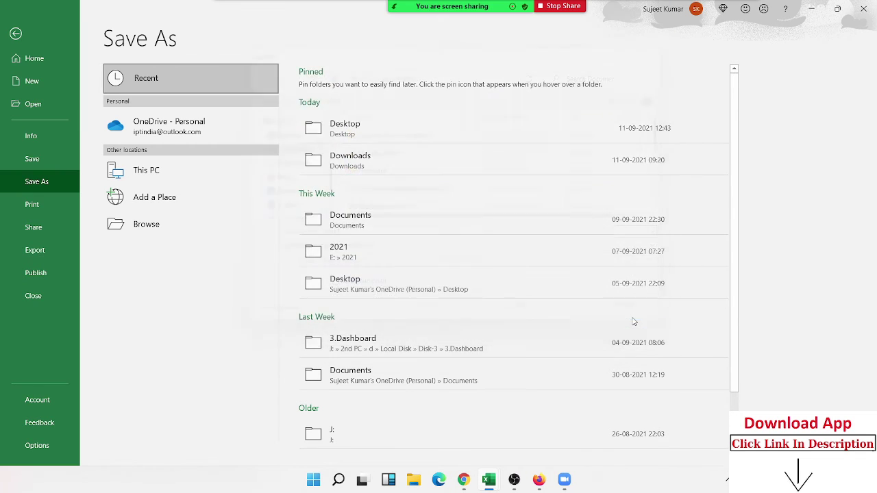
Look at the Print and Share pages, then show the Publish to Power BI page
{"action": "left_click", "coordinate": [55, 207]}
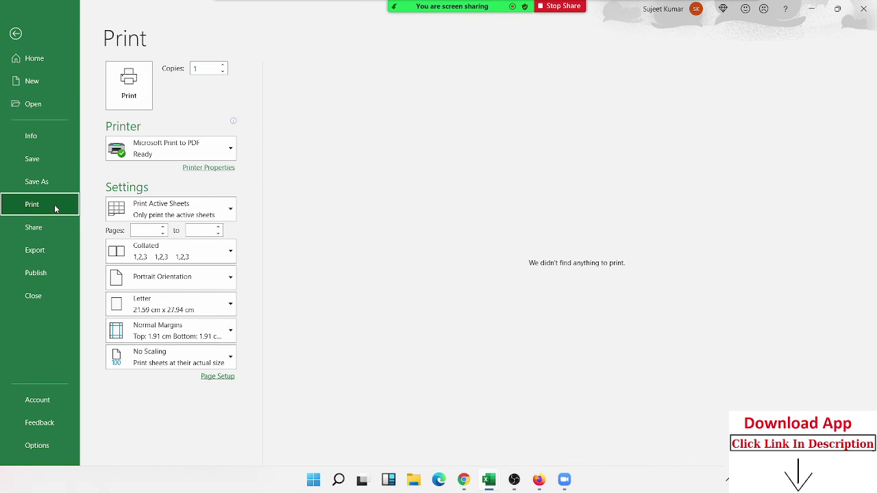
{"action": "left_click", "coordinate": [53, 227]}
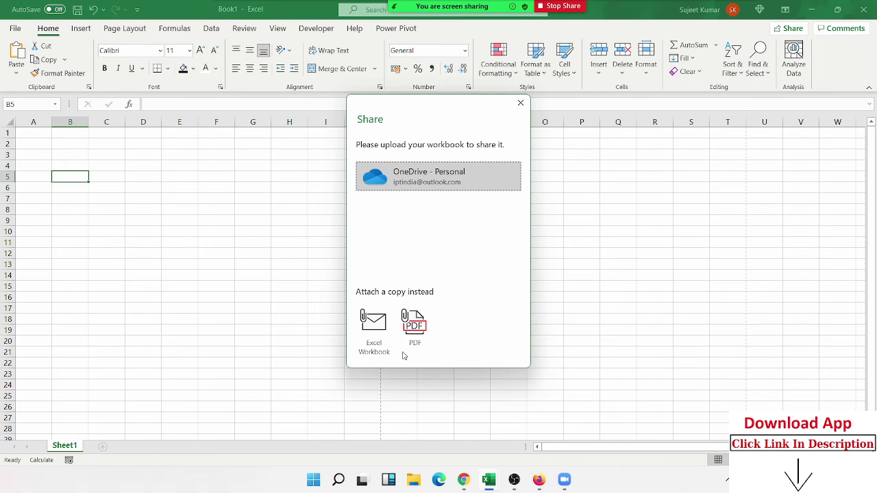
{"action": "left_click", "coordinate": [520, 103]}
{"action": "left_click", "coordinate": [14, 28]}
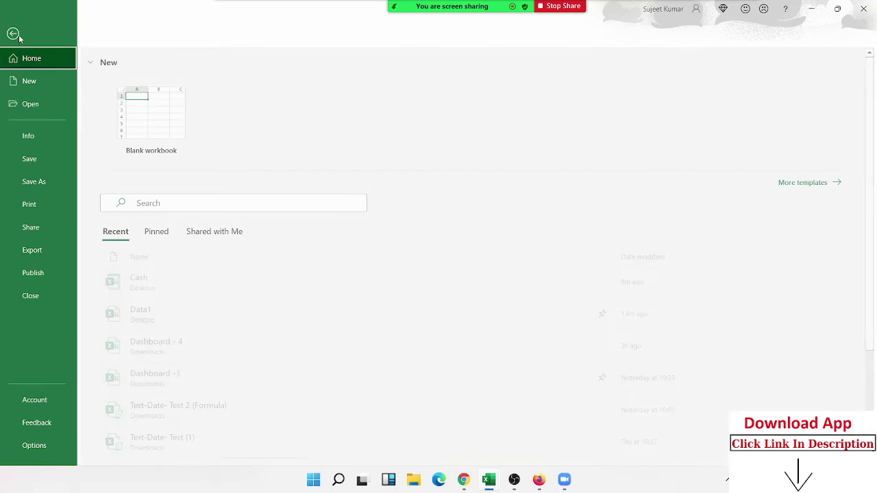
{"action": "left_click", "coordinate": [24, 273]}
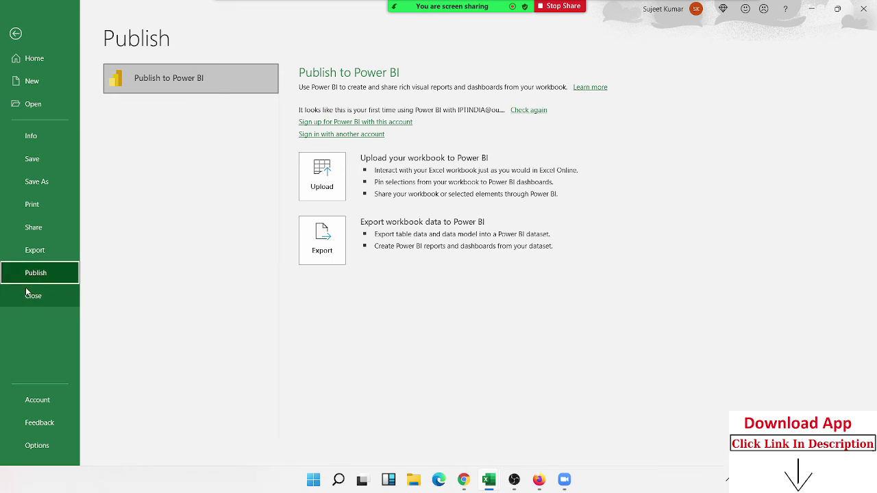
Show the Account page with the Microsoft 365 subscription and version 2108 details
{"action": "left_click", "coordinate": [30, 398]}
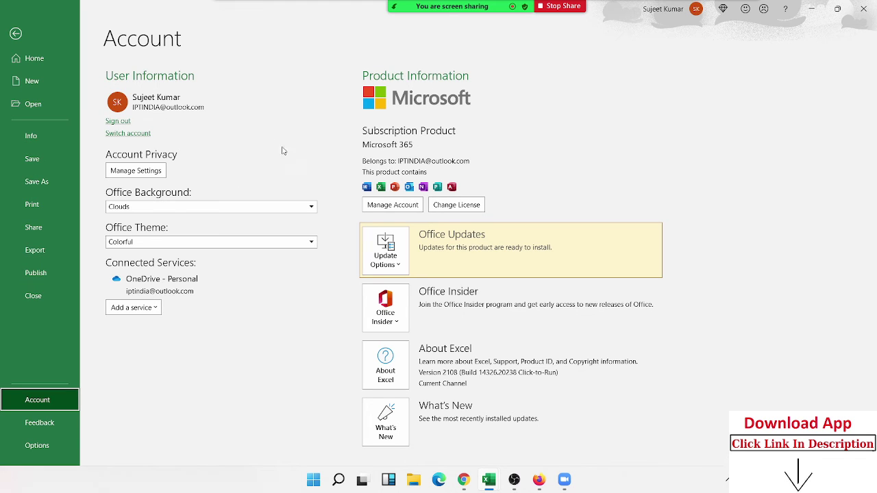
Show the Feedback page, then unmute Zoom and begin choosing a window to share
{"action": "left_click", "coordinate": [59, 429]}
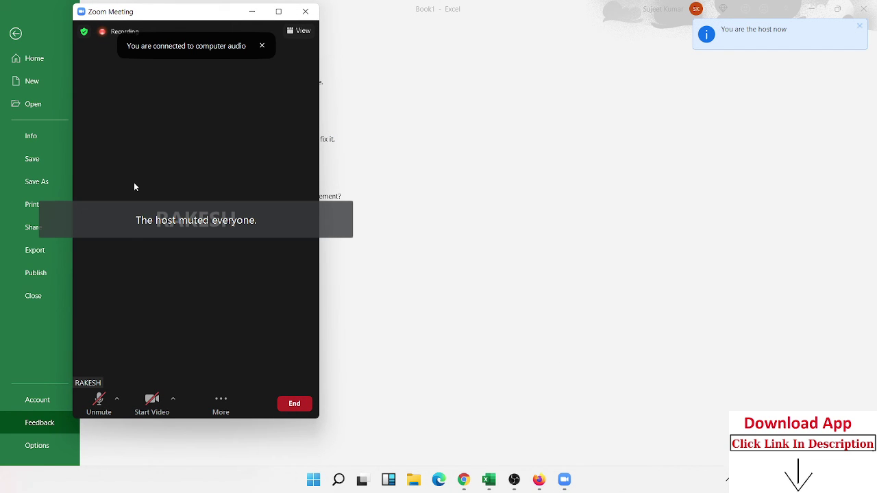
{"action": "left_click", "coordinate": [99, 403]}
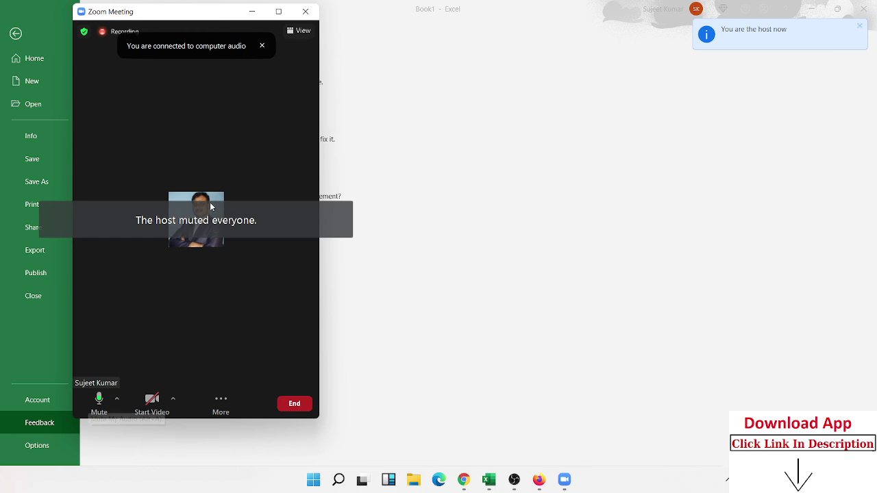
{"action": "left_click", "coordinate": [279, 11]}
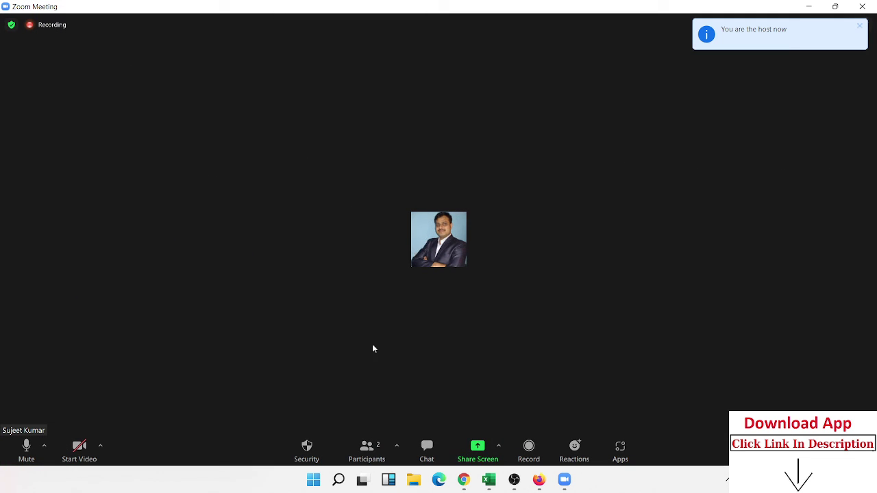
{"action": "left_click", "coordinate": [466, 441]}
Share the Excel window, open Excel Options on General, and check the ScreenTip style choices
{"action": "left_click", "coordinate": [684, 396]}
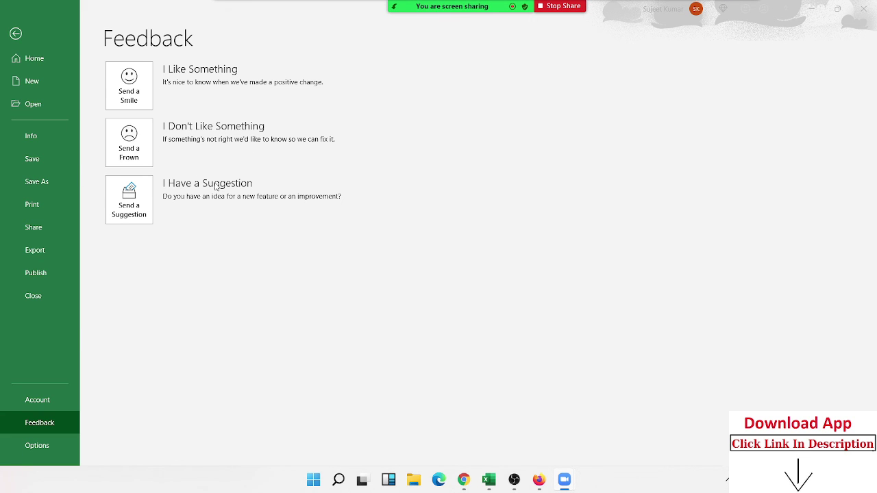
{"action": "left_click", "coordinate": [44, 445]}
{"action": "left_click", "coordinate": [45, 445]}
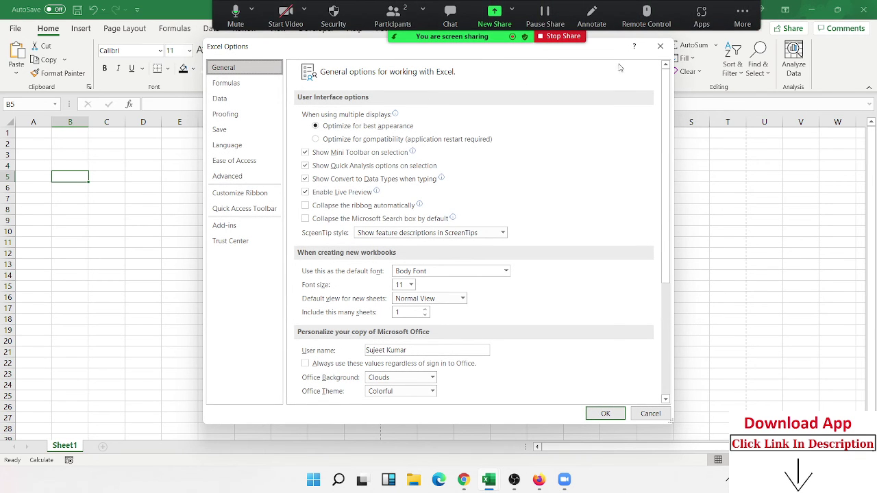
{"action": "left_click_drag", "start_coordinate": [608, 51], "coordinate": [609, 79]}
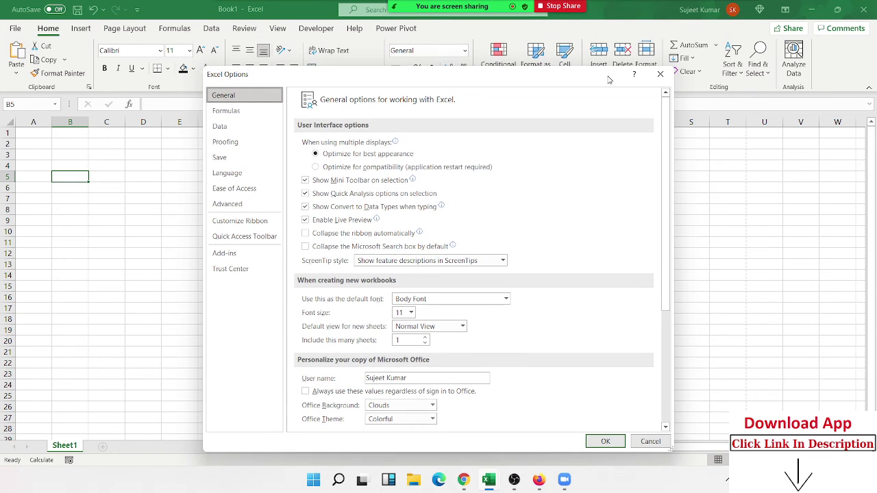
{"action": "mouse_move", "coordinate": [621, 166]}
{"action": "left_click", "coordinate": [386, 261]}
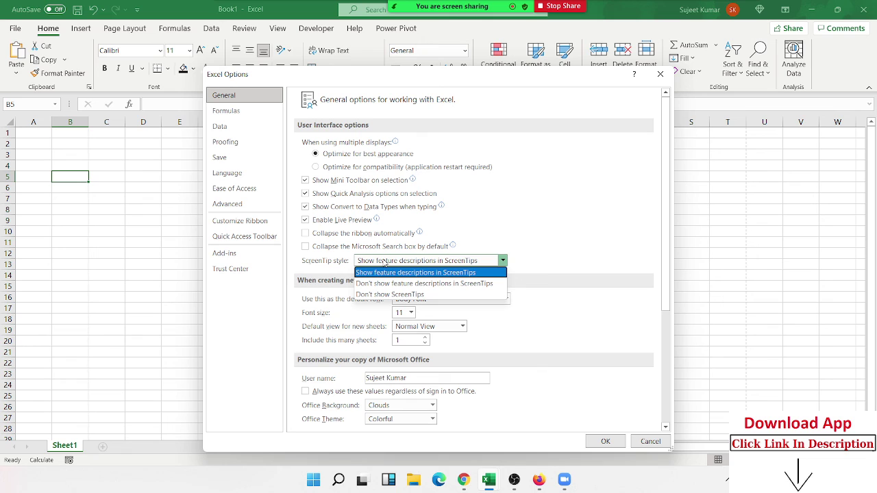
{"action": "left_click", "coordinate": [552, 219]}
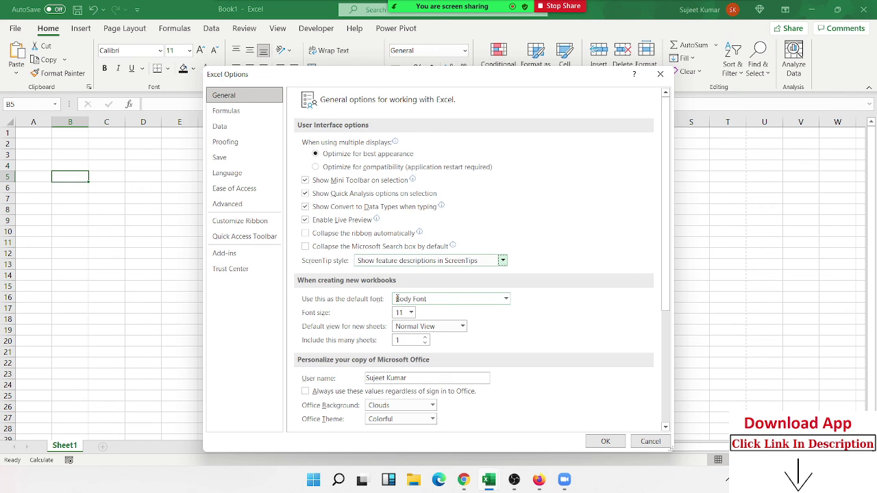
Scroll through General, then view the Formulas, Data and Save option pages
{"action": "scroll", "coordinate": [390, 376], "scroll_direction": "down", "scroll_amount": 3}
{"action": "scroll", "coordinate": [391, 382], "scroll_direction": "down", "scroll_amount": 1}
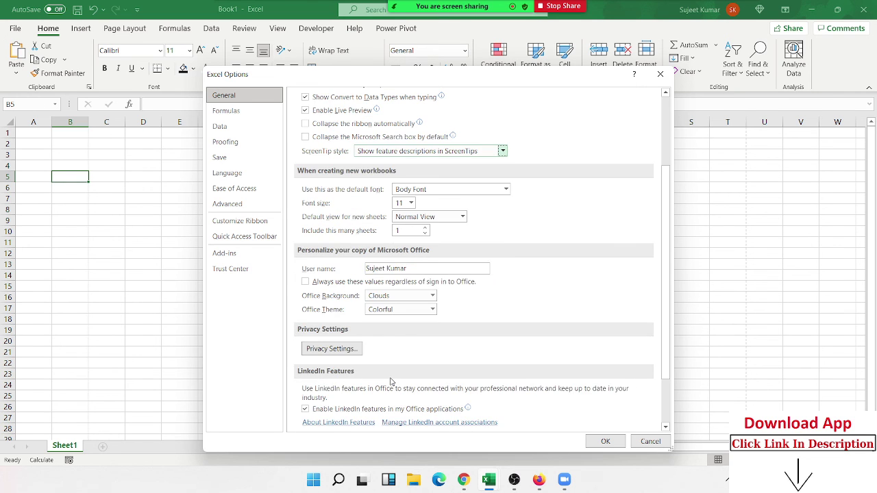
{"action": "scroll", "coordinate": [391, 382], "scroll_direction": "up", "scroll_amount": 5}
{"action": "left_click", "coordinate": [245, 114]}
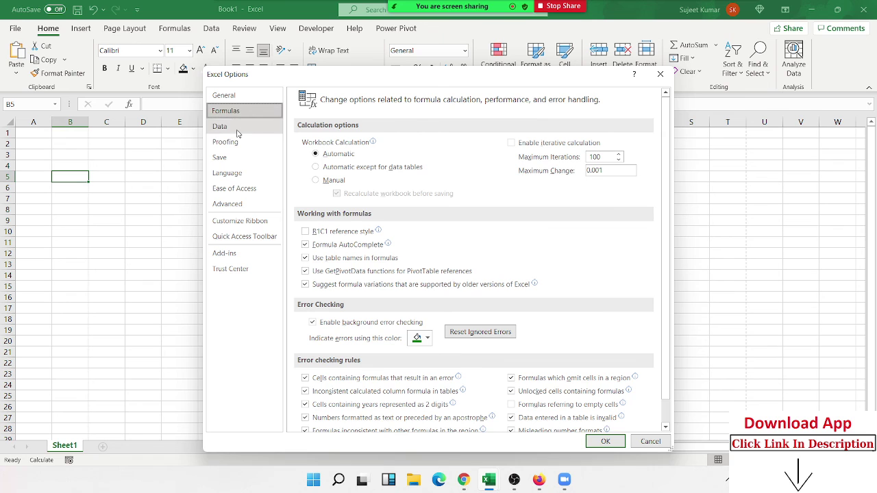
{"action": "left_click", "coordinate": [237, 128]}
{"action": "left_click", "coordinate": [230, 157]}
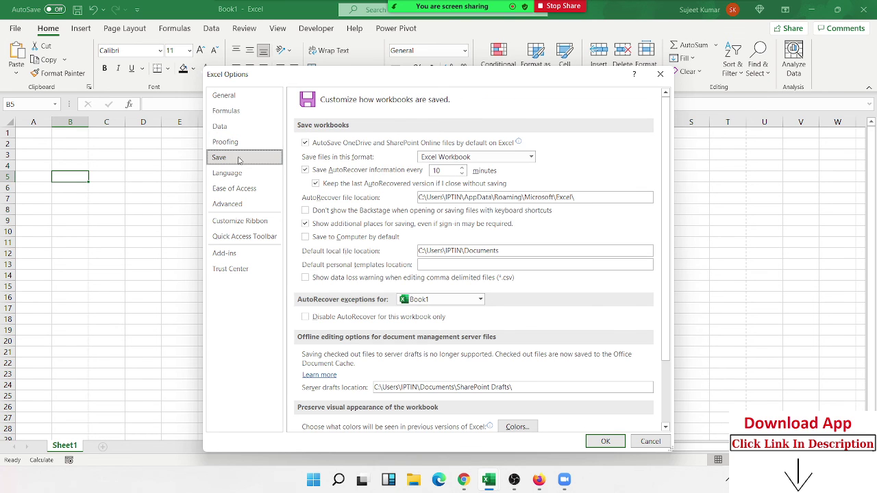